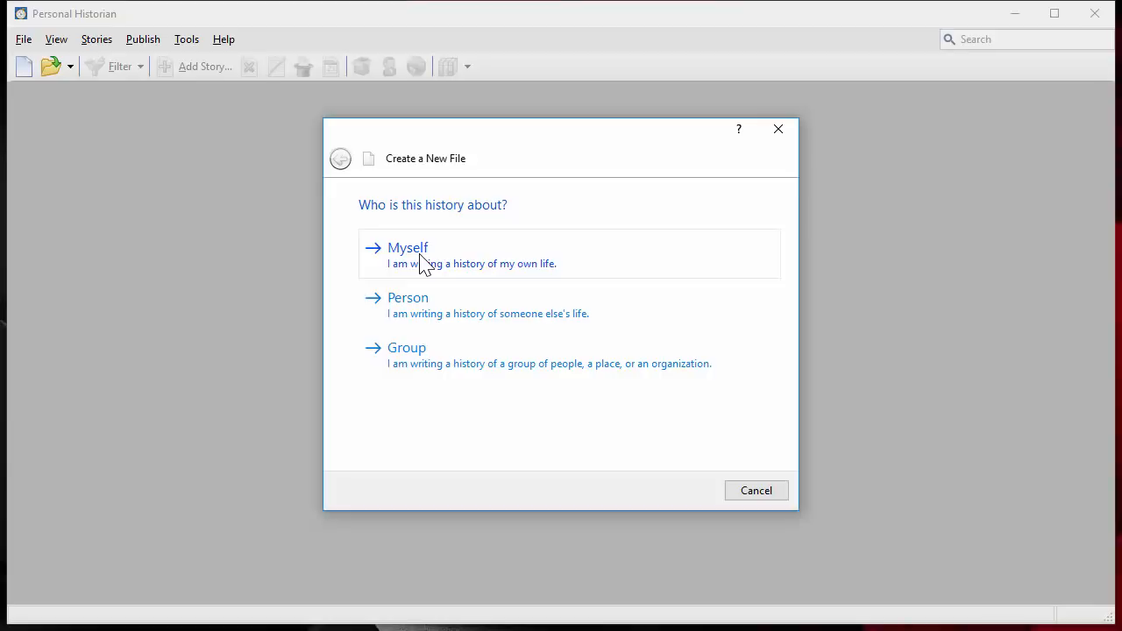
Create a new history file about yourself, entering your full name and keeping the suggested filename and Documents location
click(422, 263)
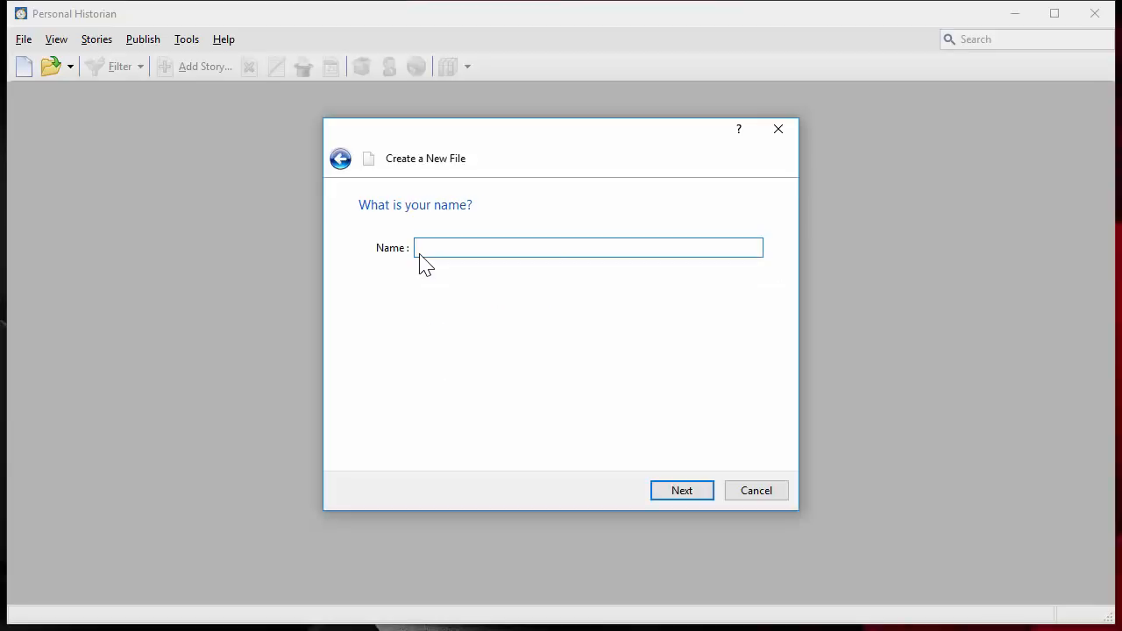
text(Bruce Buzbee)
click(695, 497)
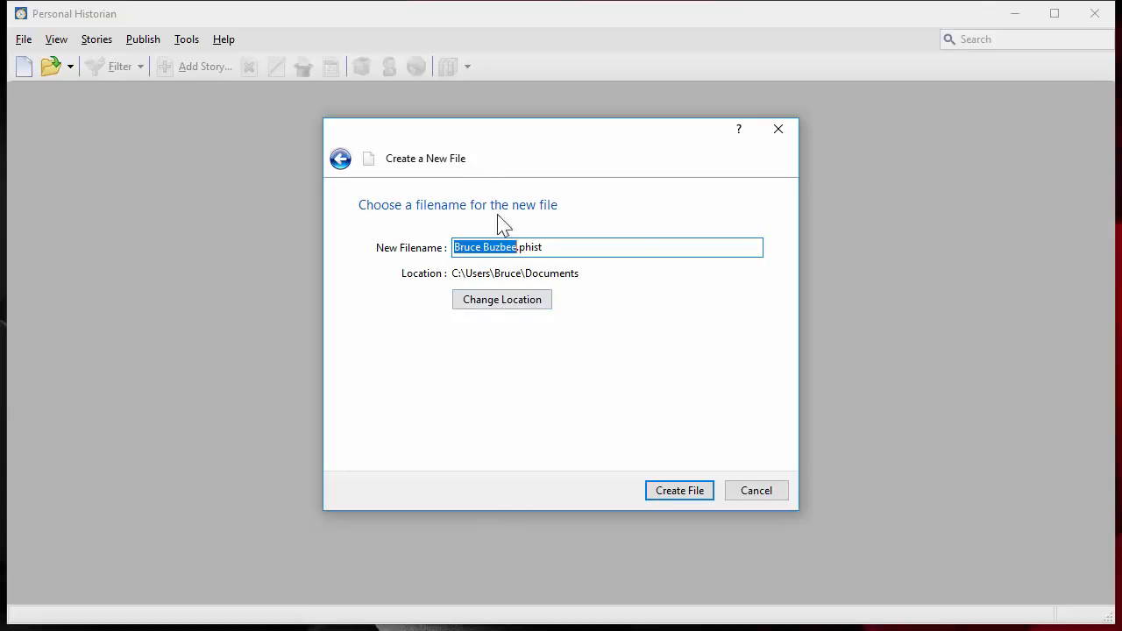
click(676, 498)
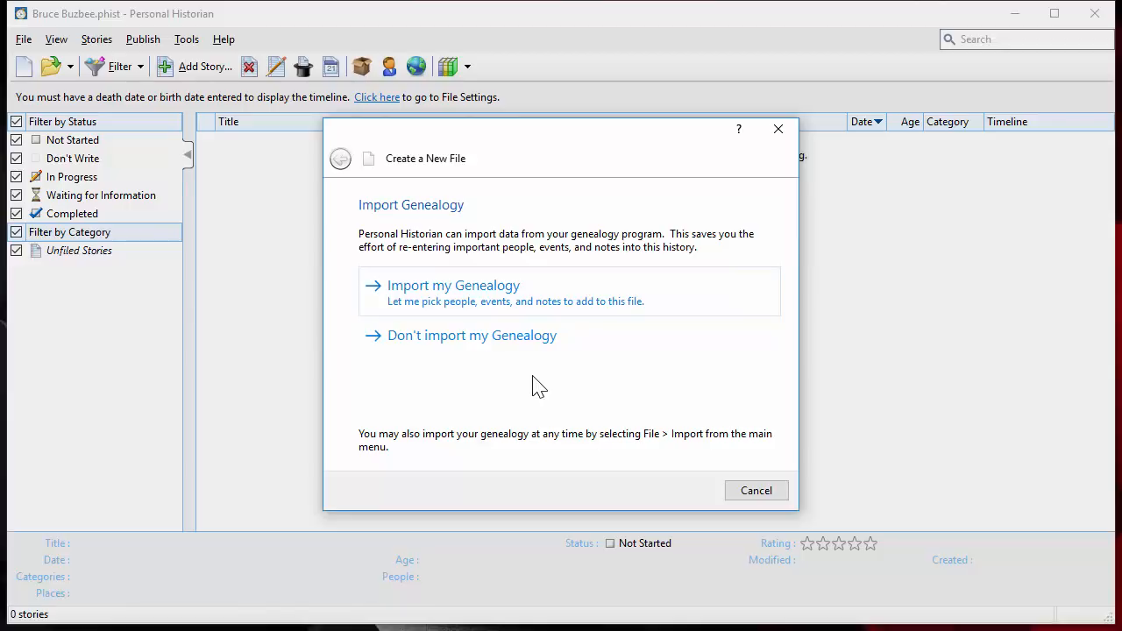
Skip the genealogy import and set the sex to Male in the personal details
click(521, 347)
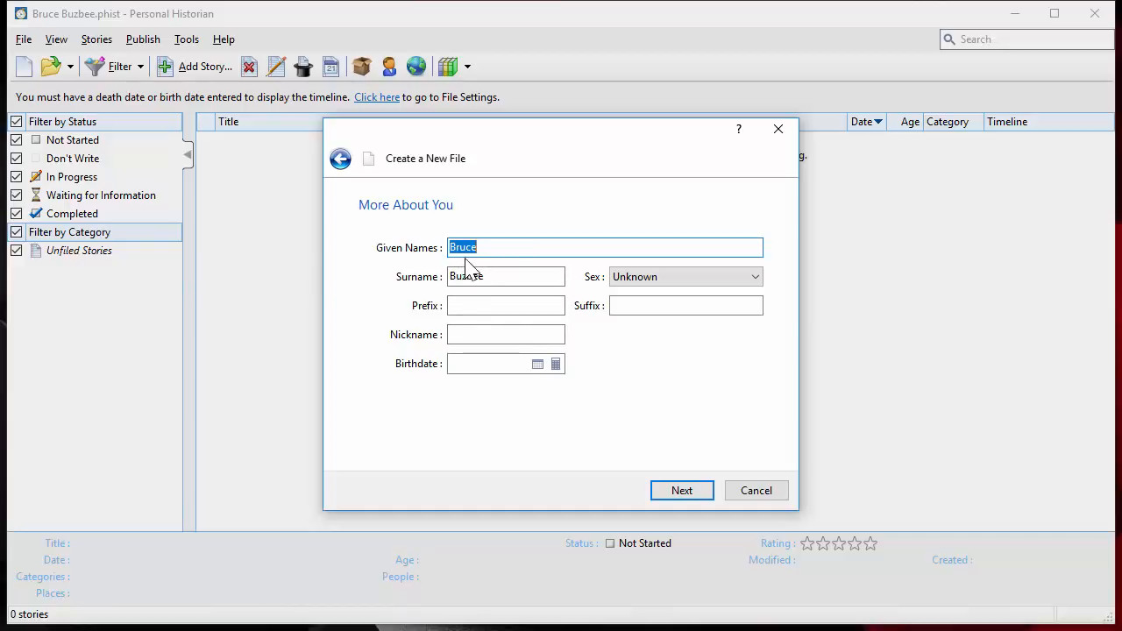
click(671, 279)
click(671, 294)
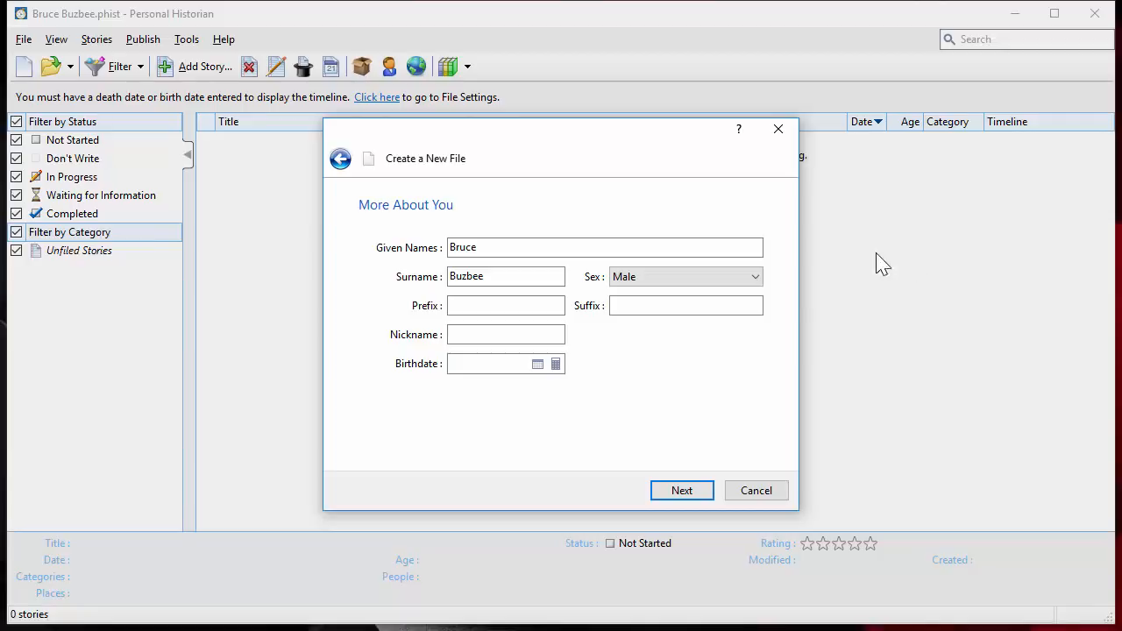
click(678, 494)
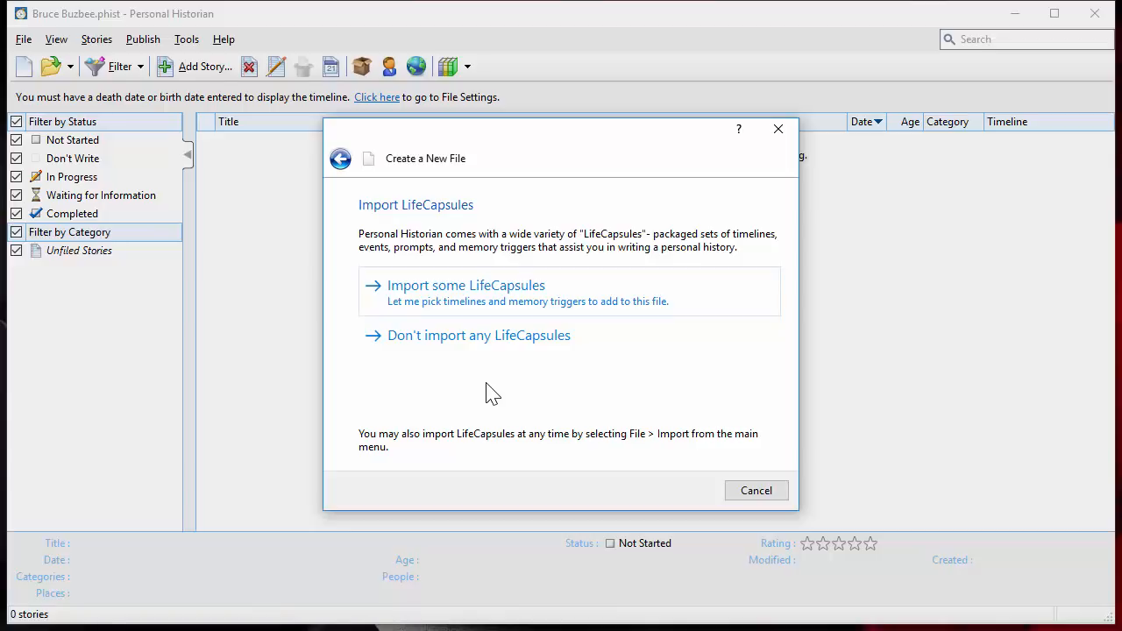
Decline LifeCapsules and sign in for the Facebook import by entering the account password
click(493, 349)
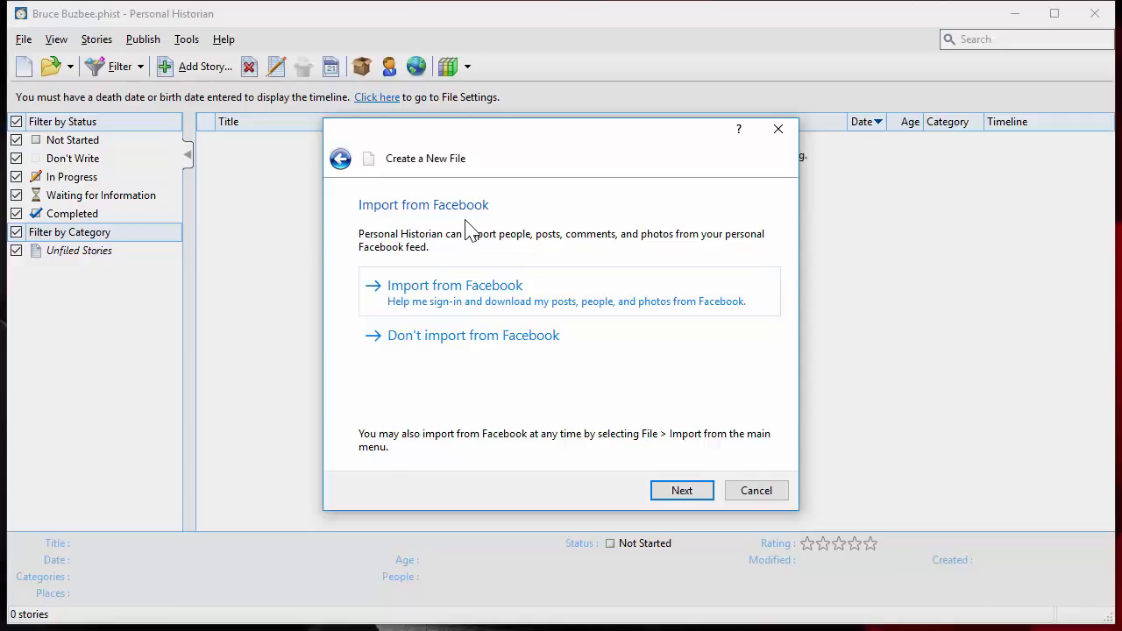
click(482, 314)
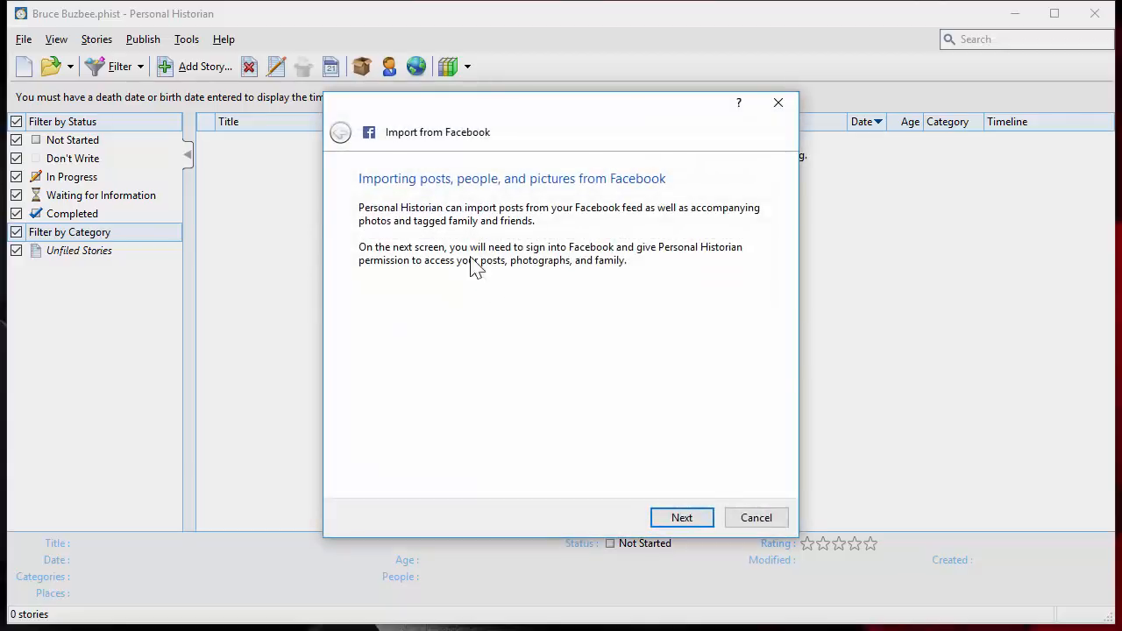
click(677, 518)
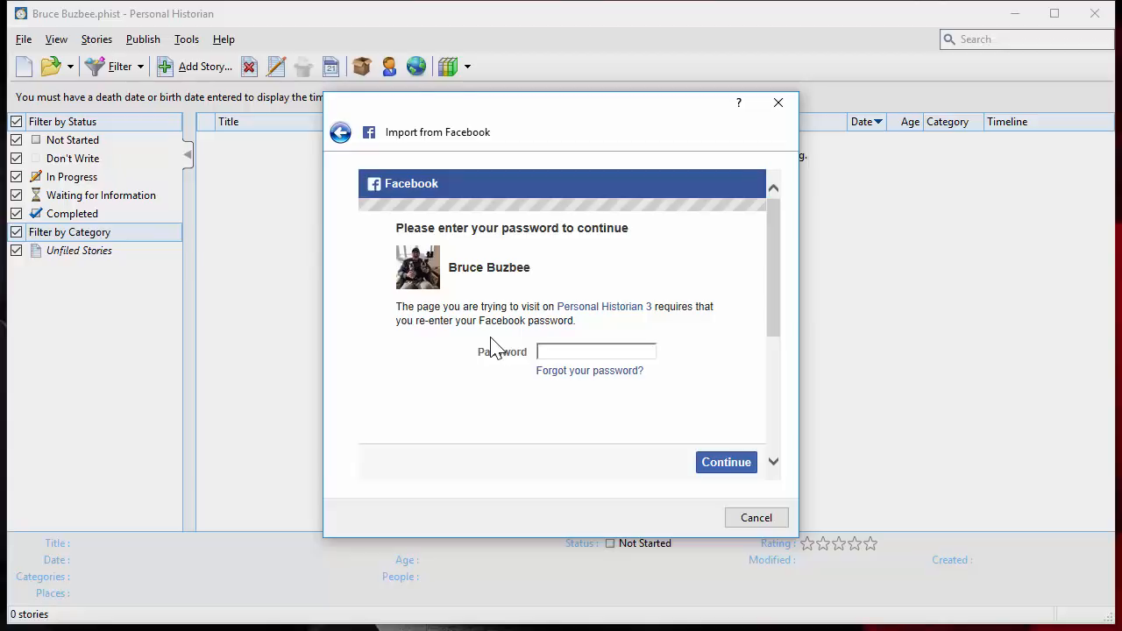
text(••••••••••)
click(719, 472)
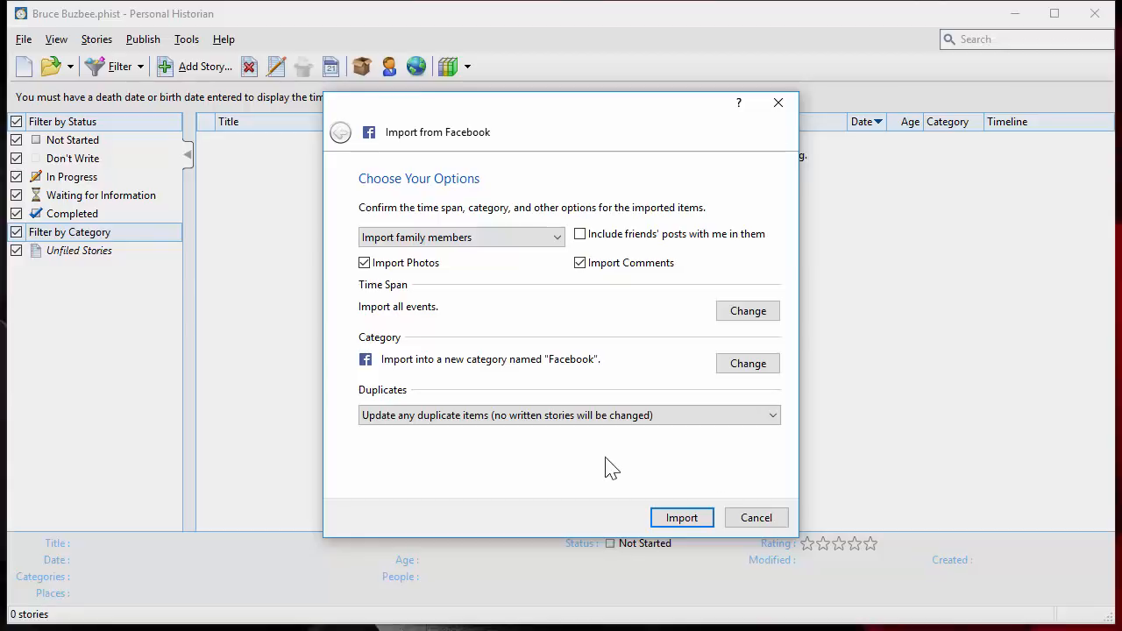
Import family members and all events from Facebook with photos and comments, and finish the new file setup
click(457, 244)
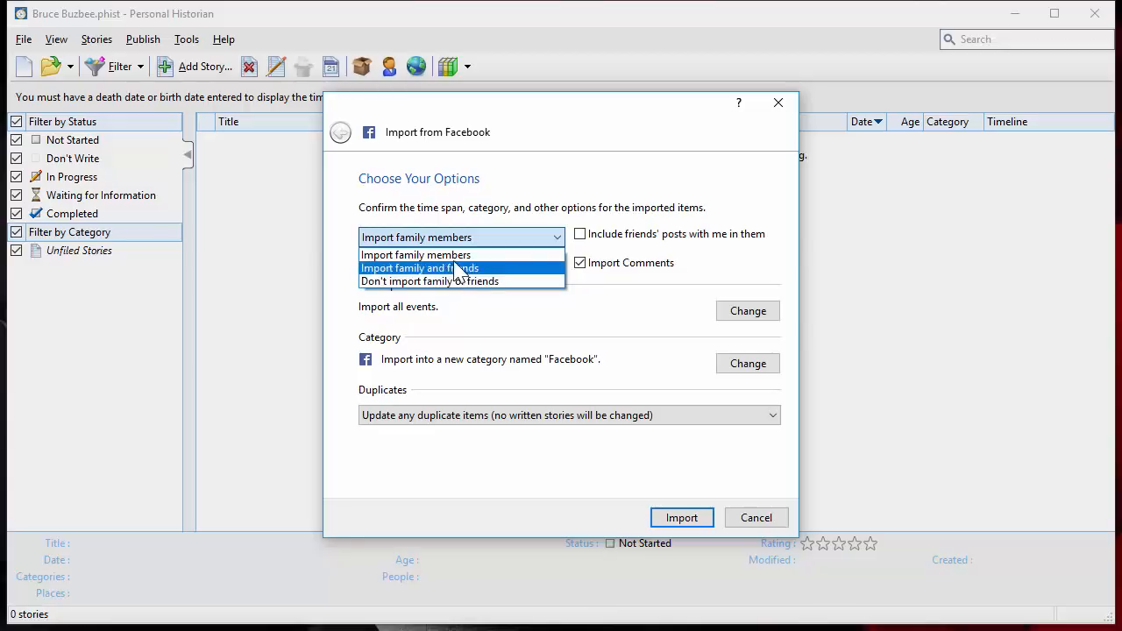
click(451, 255)
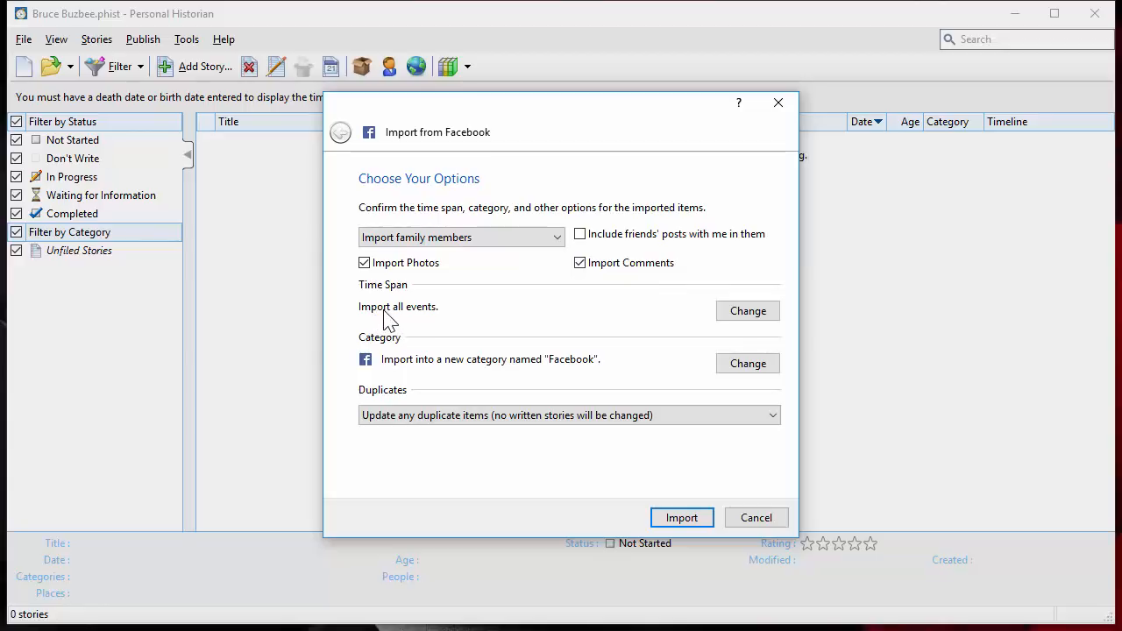
click(746, 317)
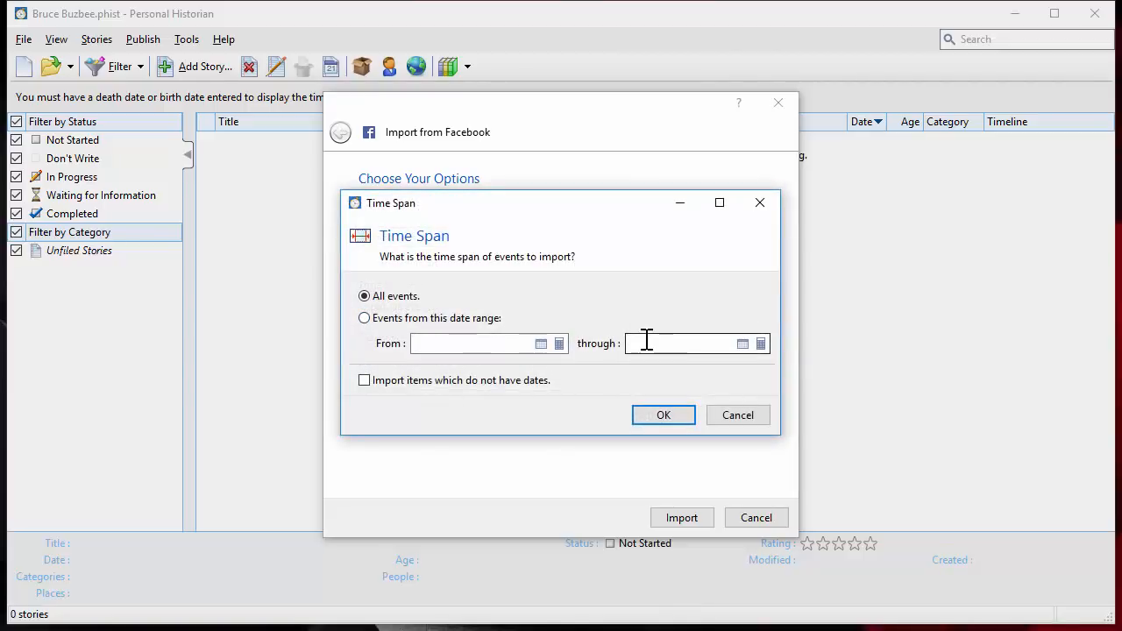
click(735, 416)
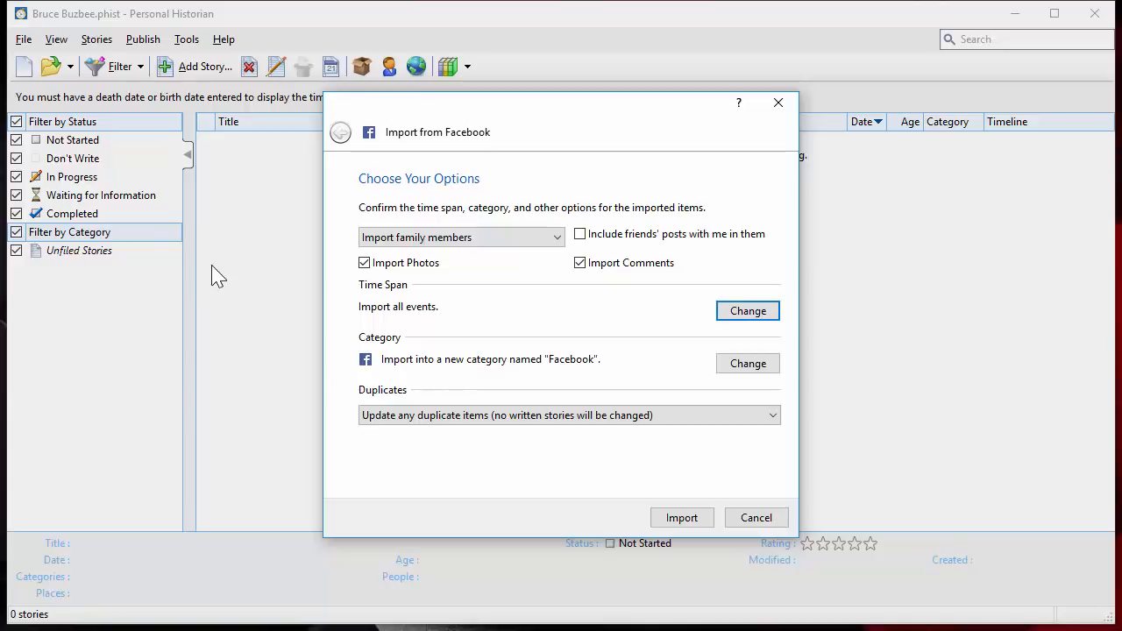
click(681, 517)
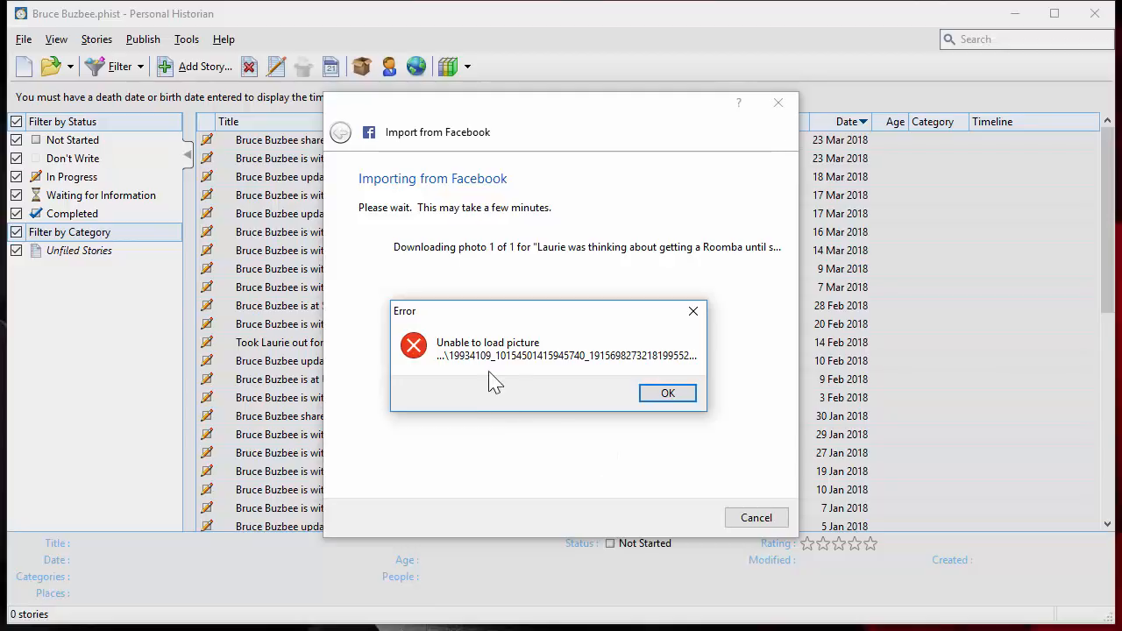
click(660, 399)
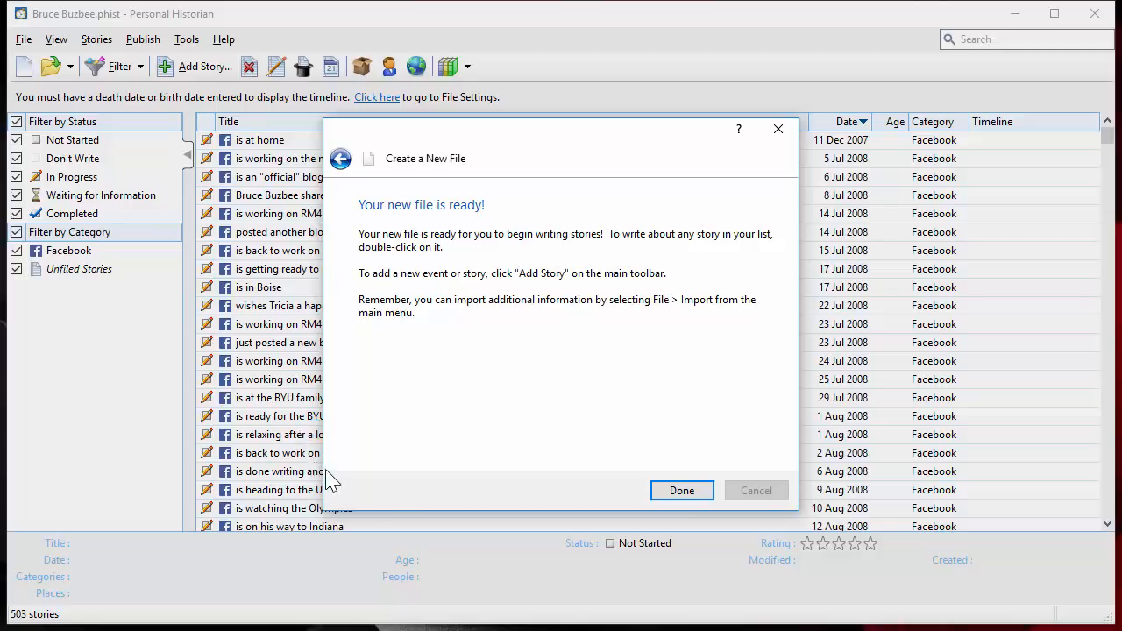
click(677, 494)
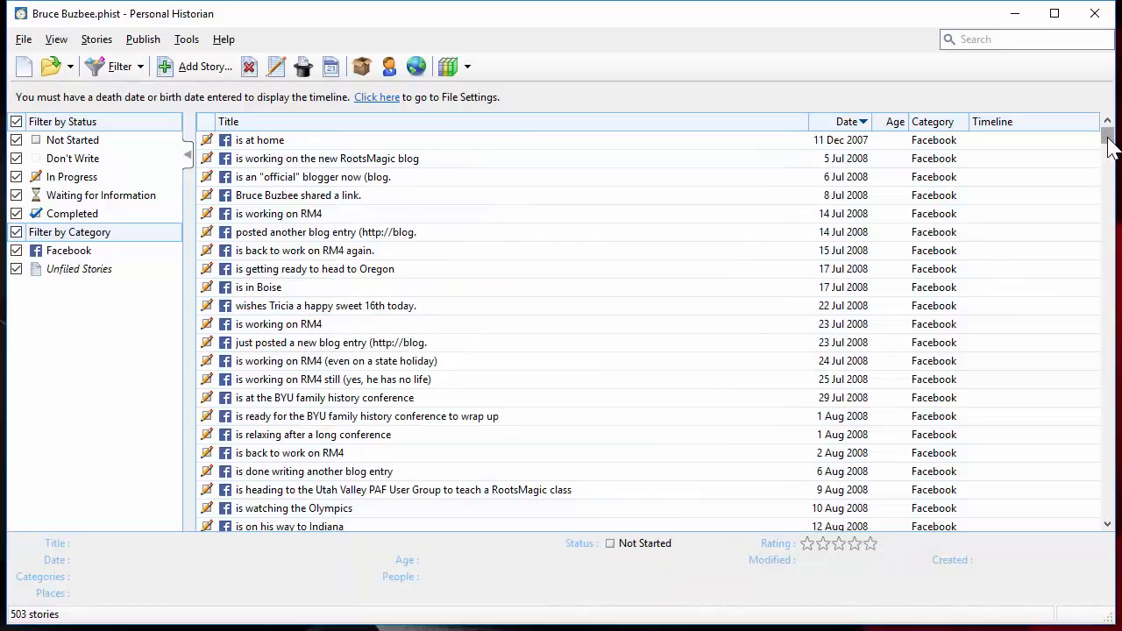
Add a new book and change its title to the person's full name followed by "'s Facebook Life"
mouse_move(1109, 139)
mouse_down()
mouse_move(1101, 555)
mouse_move(1112, 149)
mouse_up()
mouse_move(1108, 138)
mouse_down()
mouse_move(1102, 523)
mouse_move(1102, 131)
mouse_up()
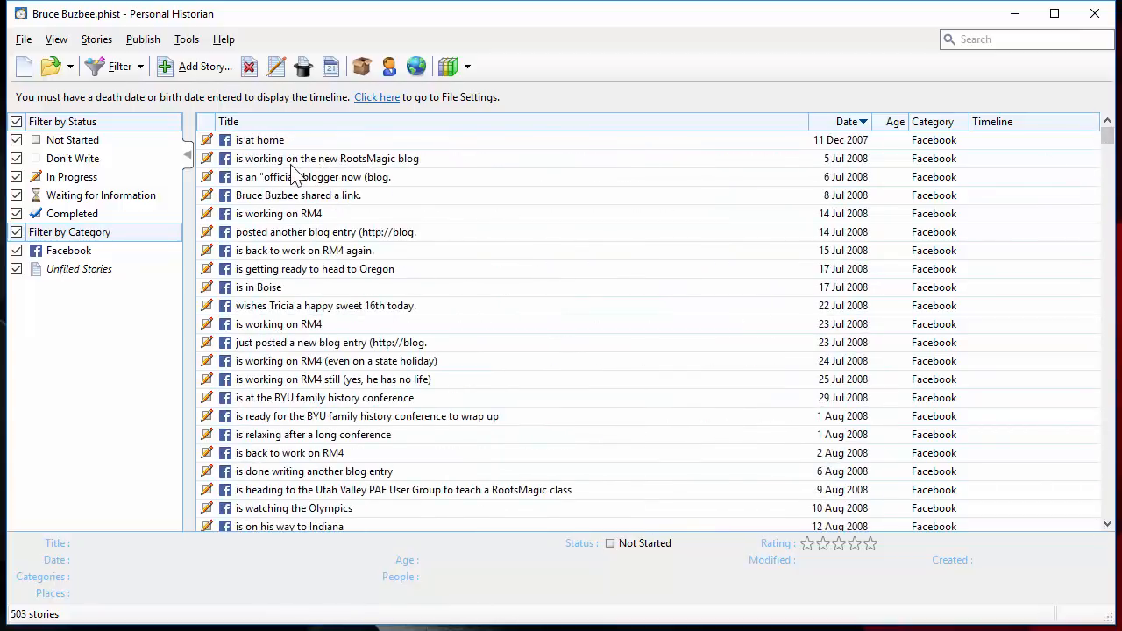
click(448, 68)
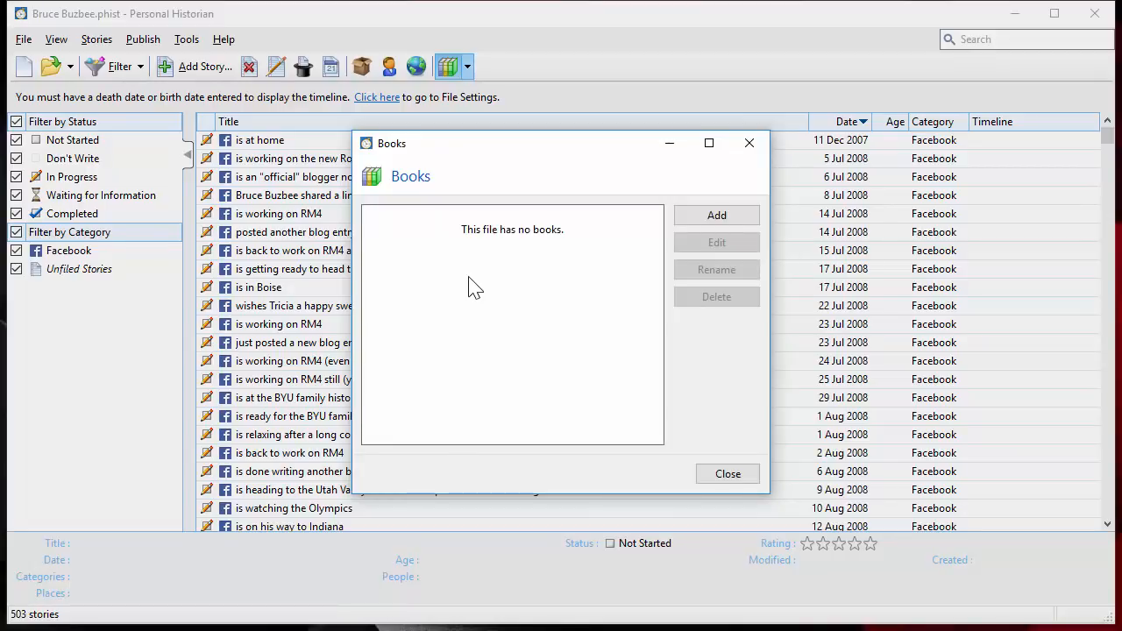
click(717, 216)
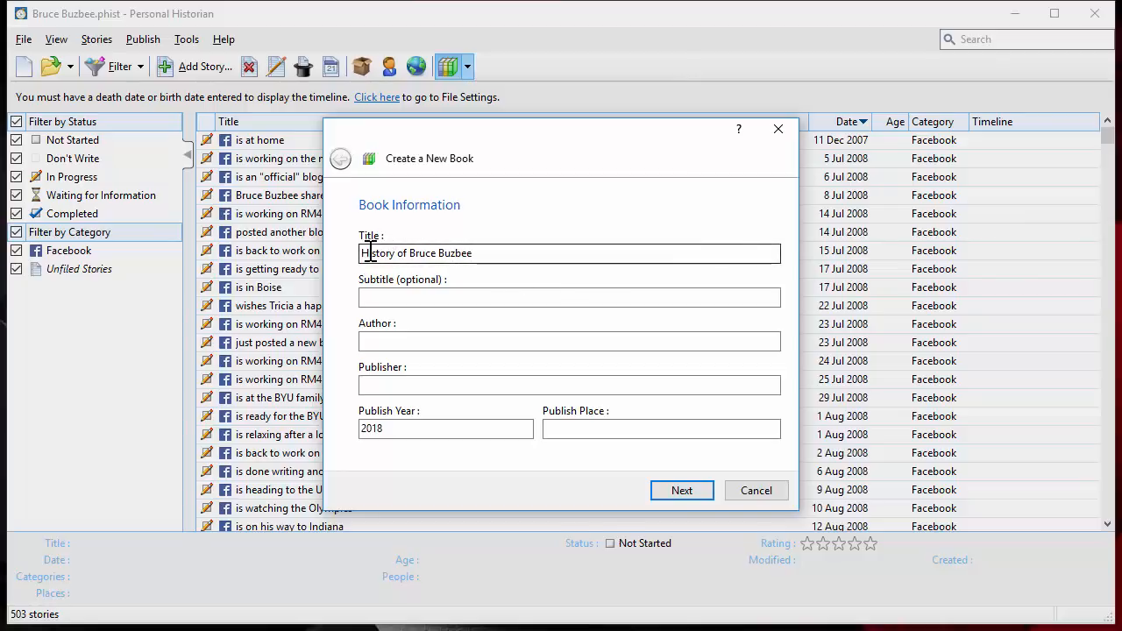
click(497, 255)
key(Home)
key(Delete)
key(Delete)
key(Delete)
key(Delete)
key(Delete)
key(Delete)
key(Delete)
key(Delete)
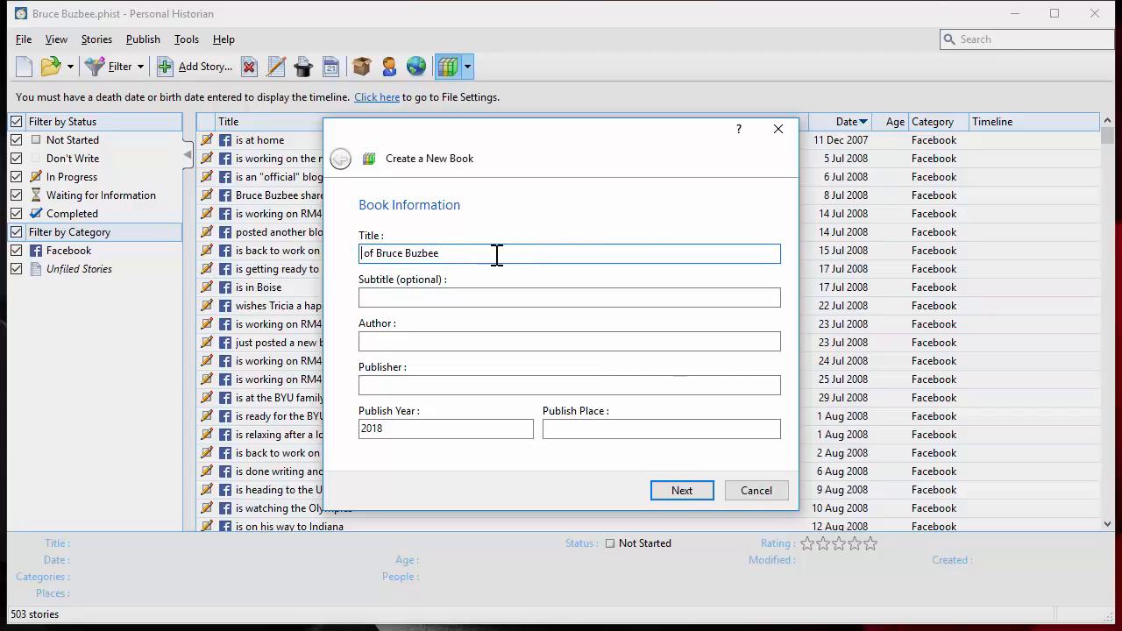
key(Delete)
key(Delete)
key(Delete)
text('s Facebook Life)
key(Tab)
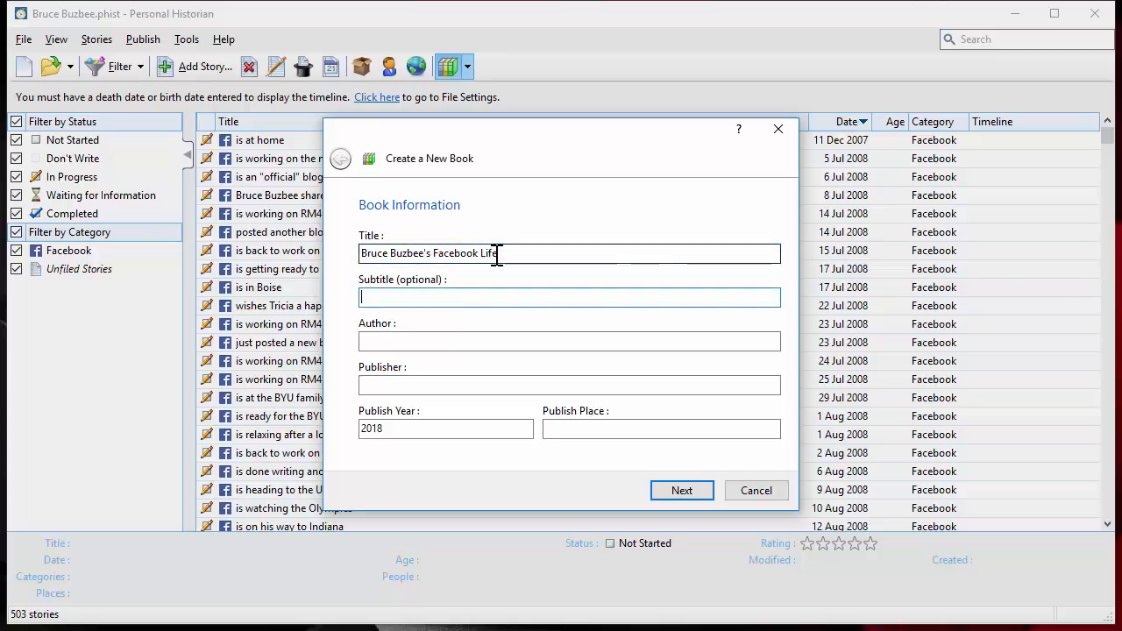
Set the book's subtitle to "The Legend Continues" and enter the author's full name
text(The Legend )
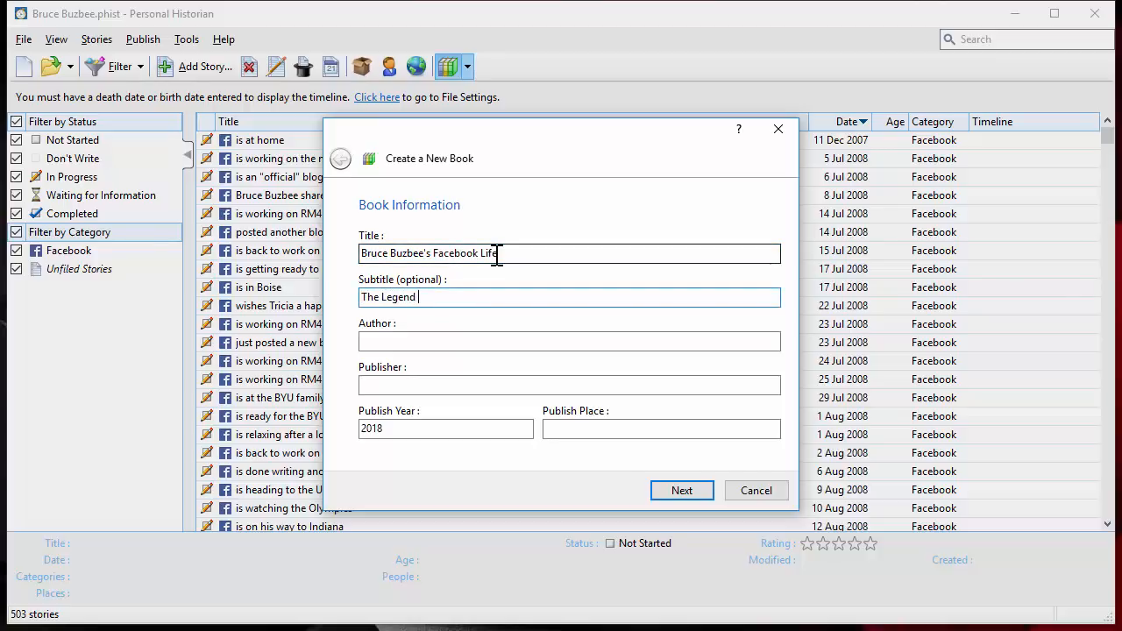
text(Continues)
key(Tab)
text(B)
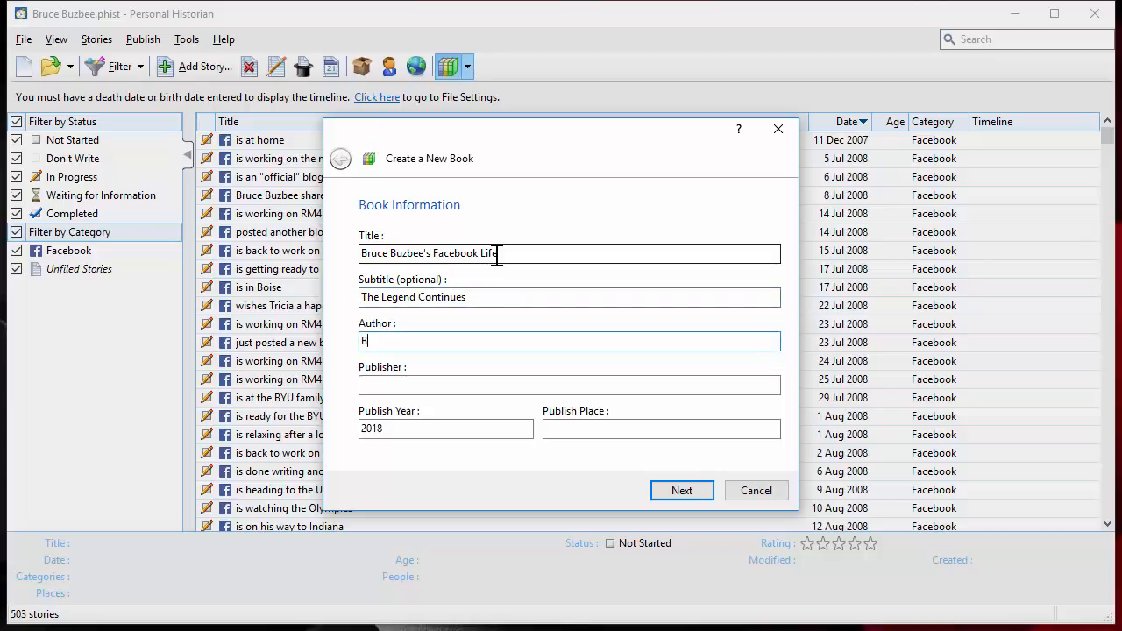
text(ruce Buzbee)
key(Tab)
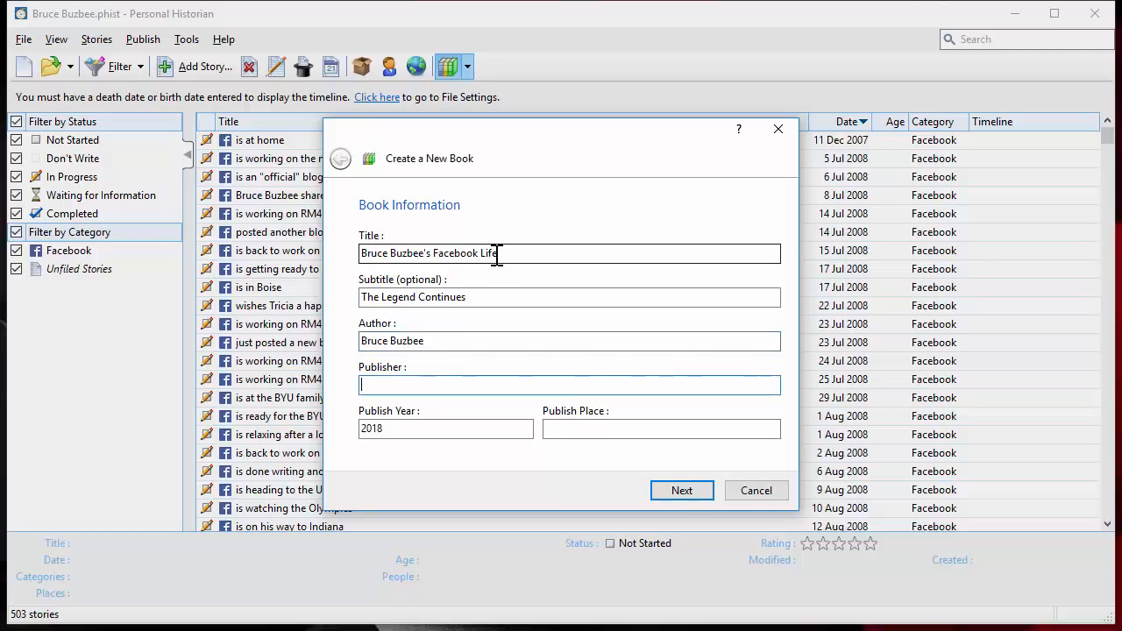
click(680, 491)
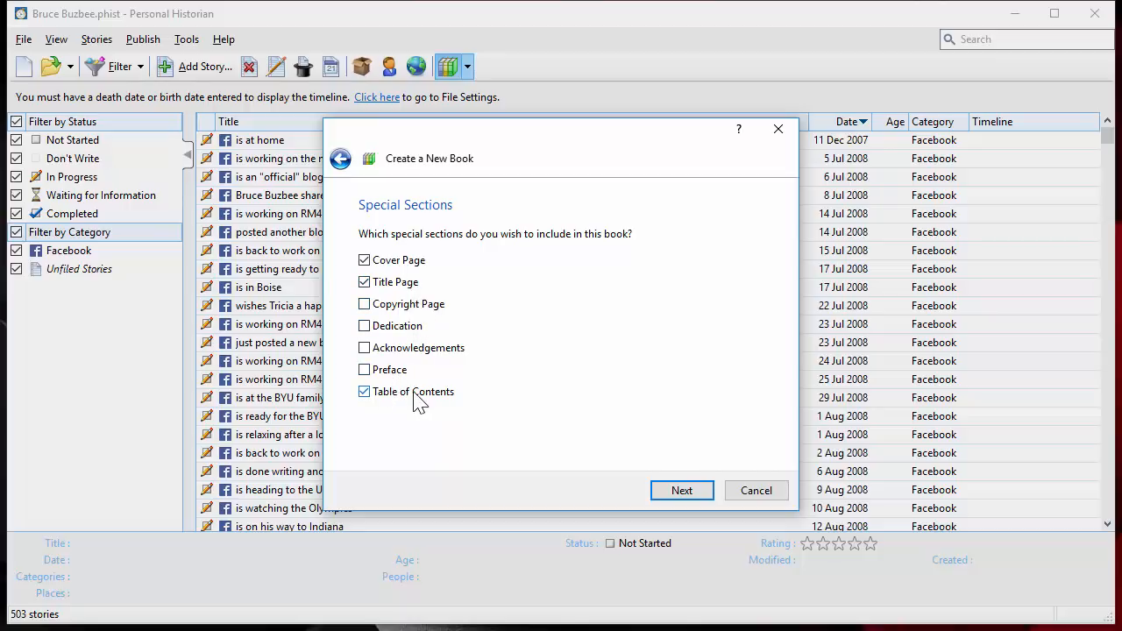
Create the book with cover page, title page and table of contents, putting all stories in a single chapter with titles and dates printed
click(681, 492)
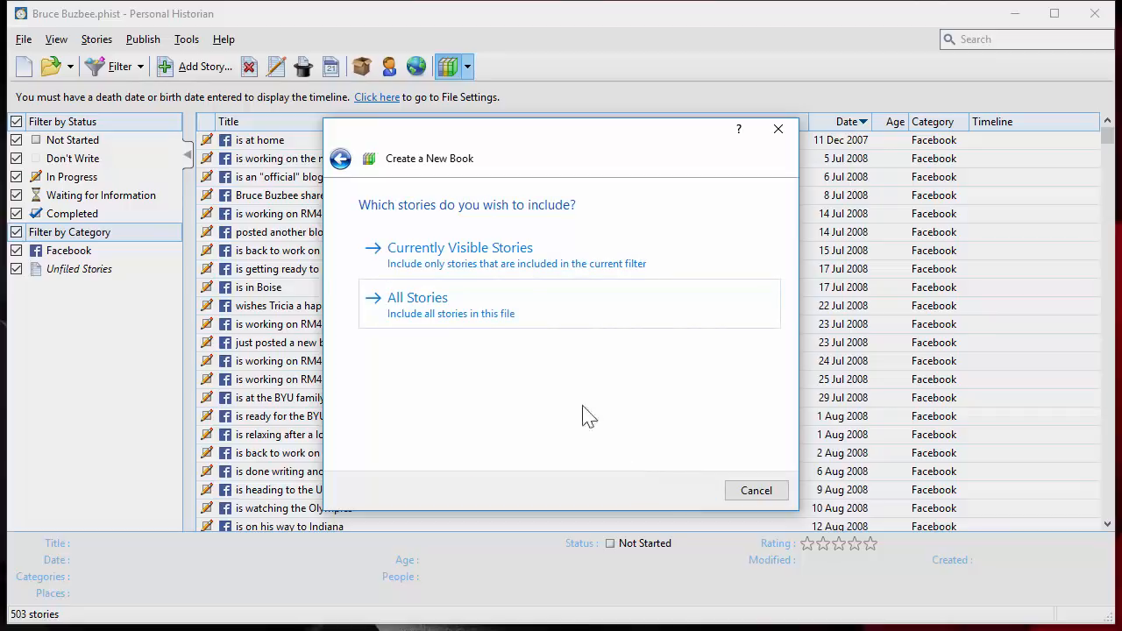
click(462, 306)
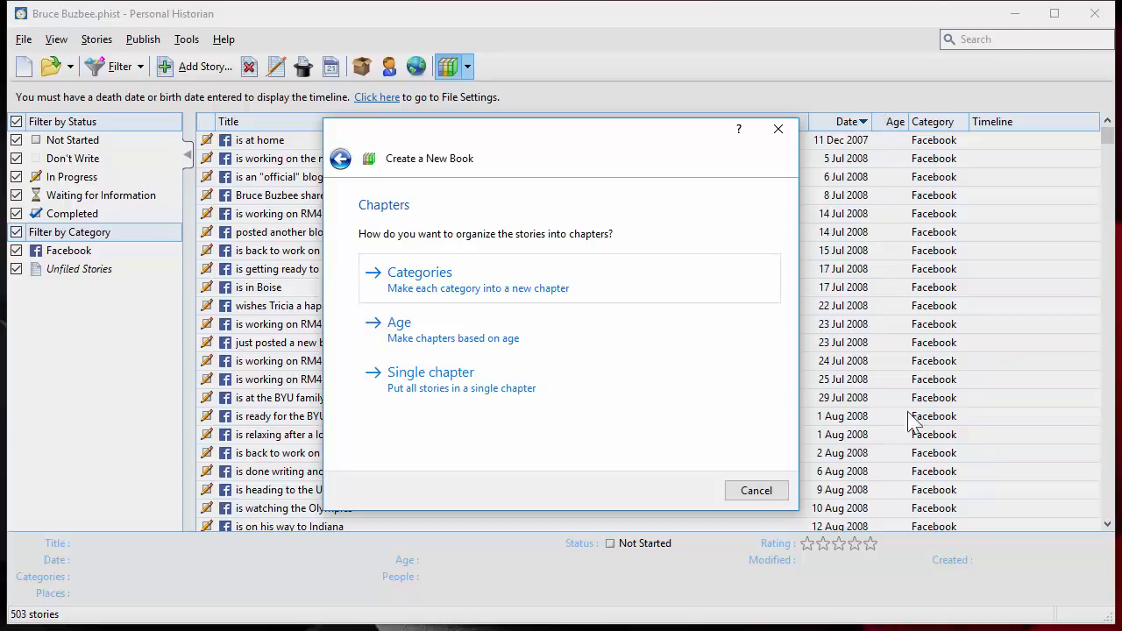
click(455, 392)
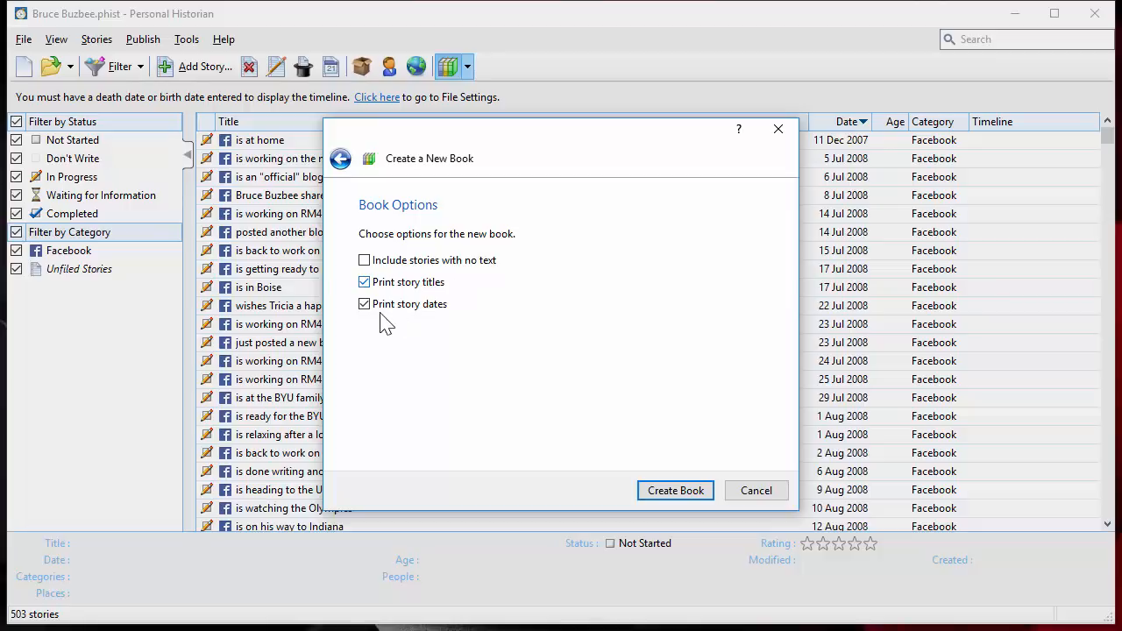
click(675, 490)
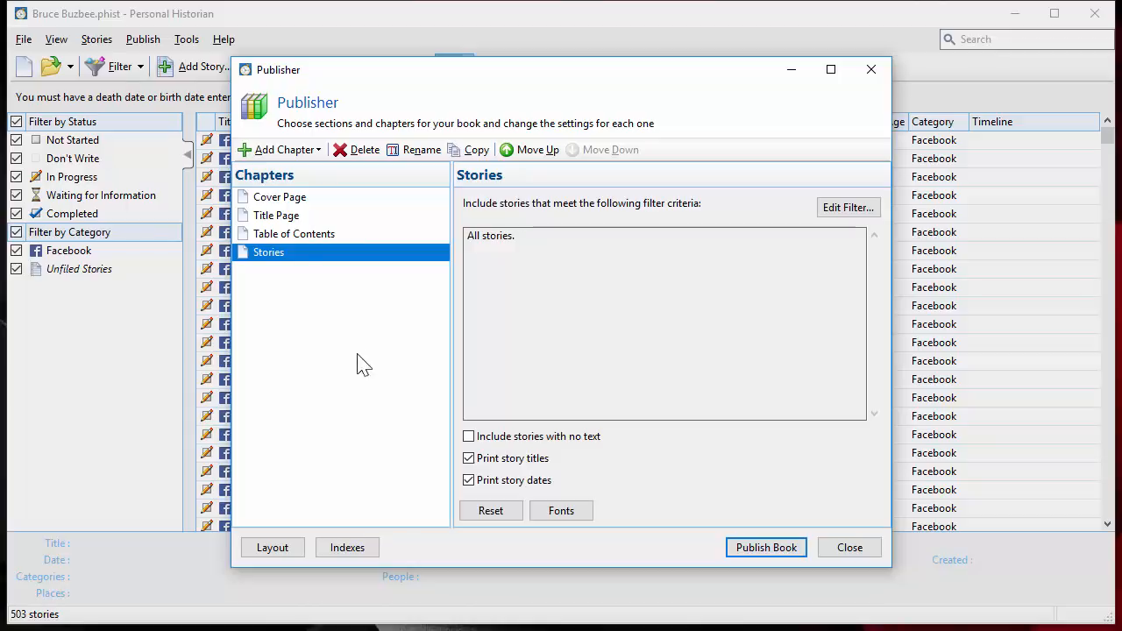
Review the Cover Page, Title Page, Table of Contents and Stories settings and publish the book
click(264, 198)
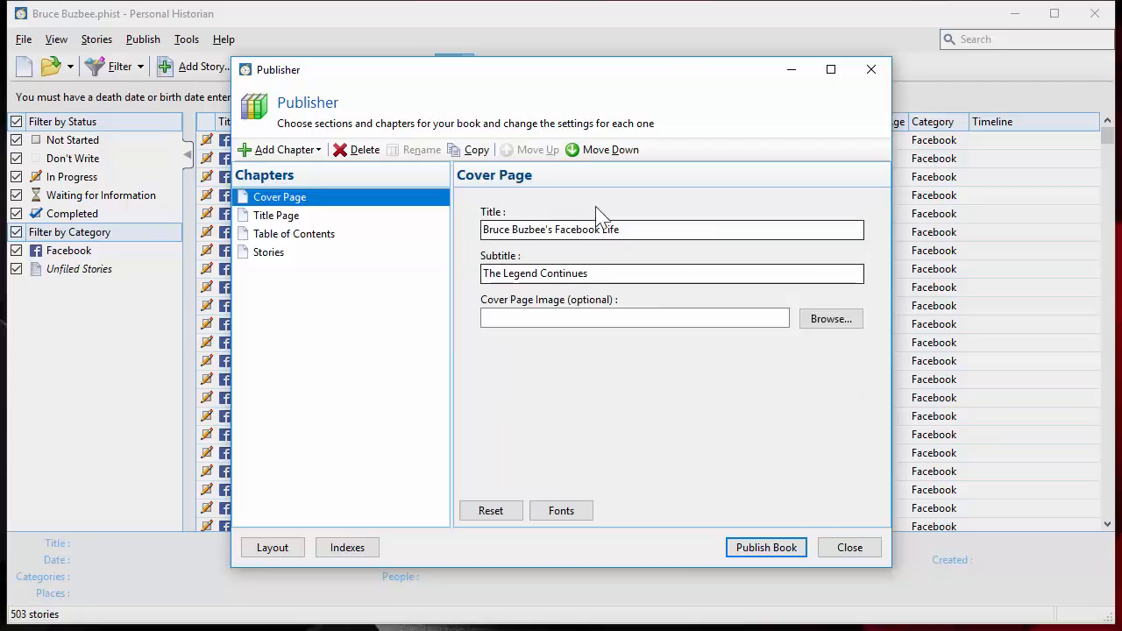
click(267, 219)
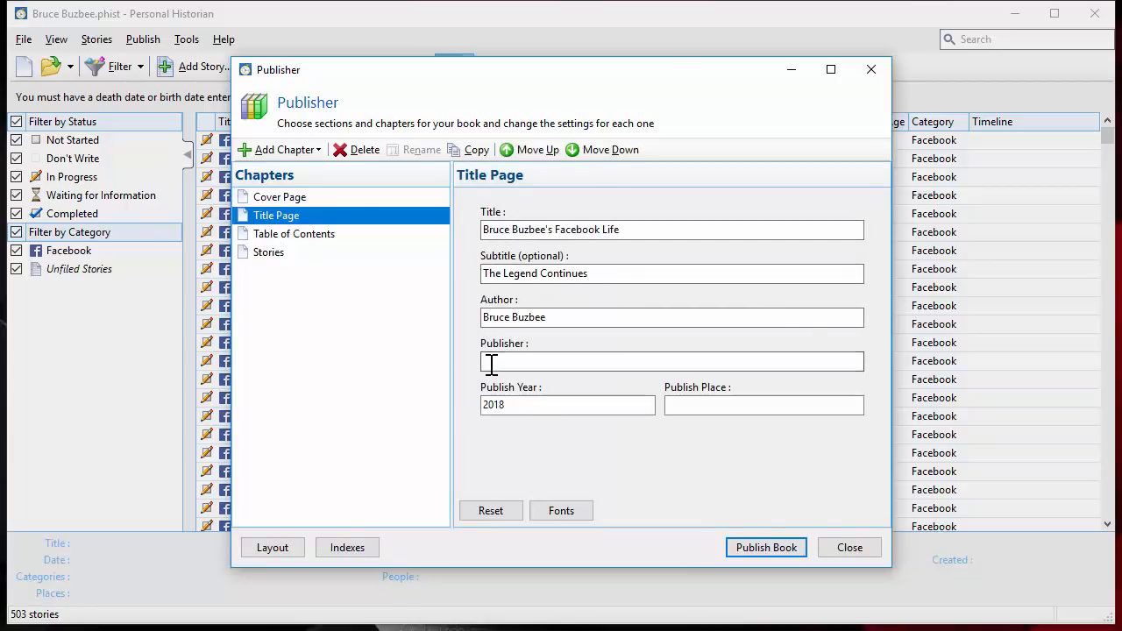
click(316, 237)
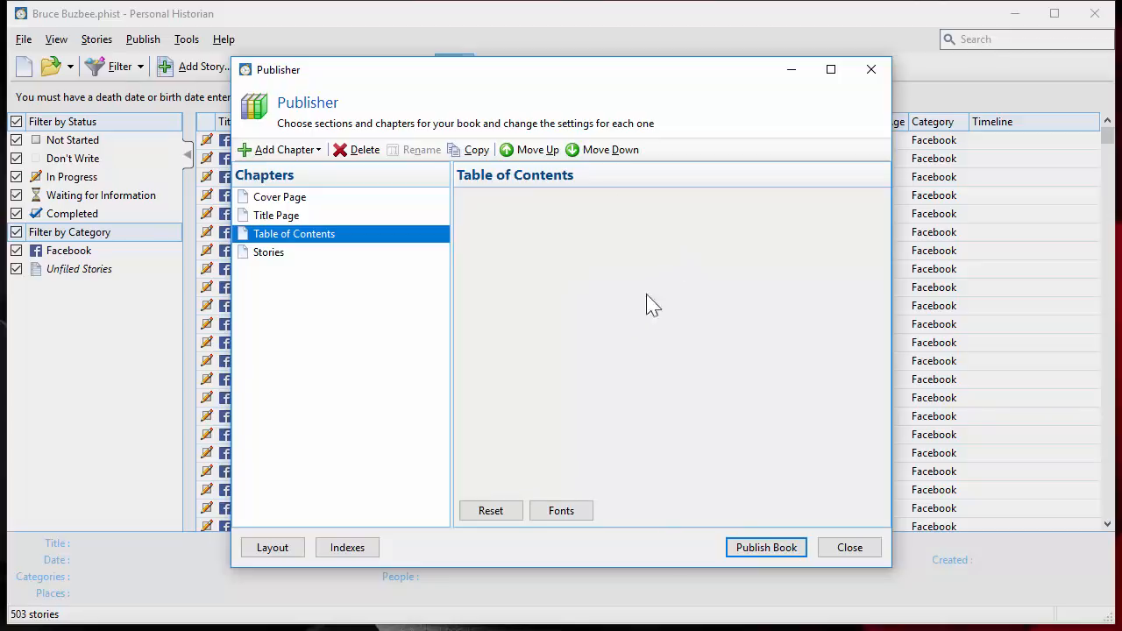
click(274, 256)
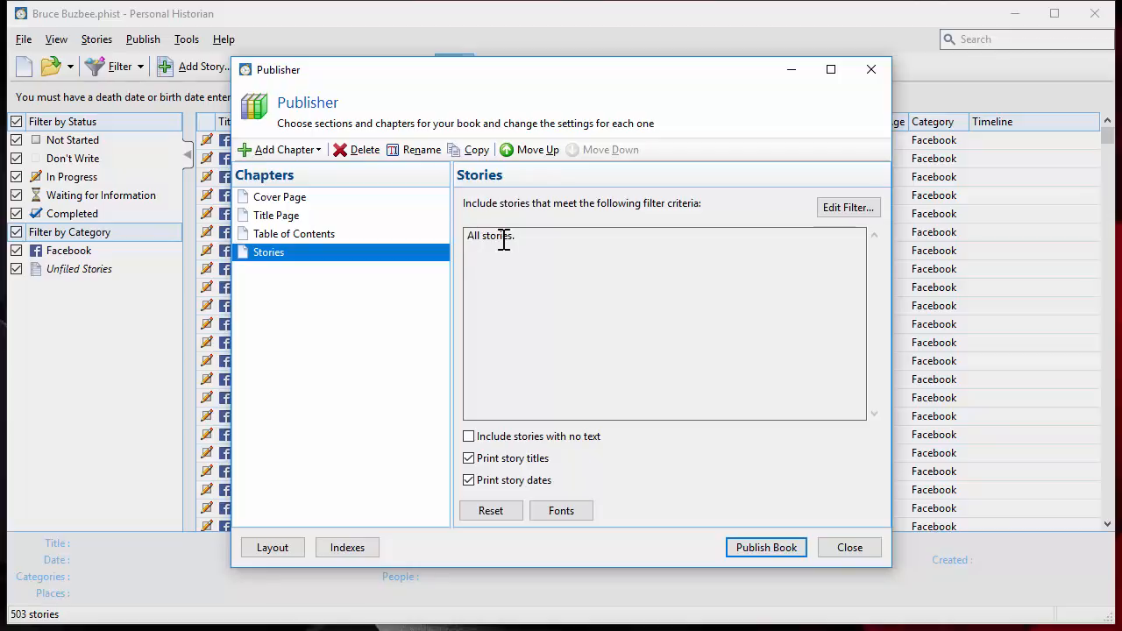
click(761, 549)
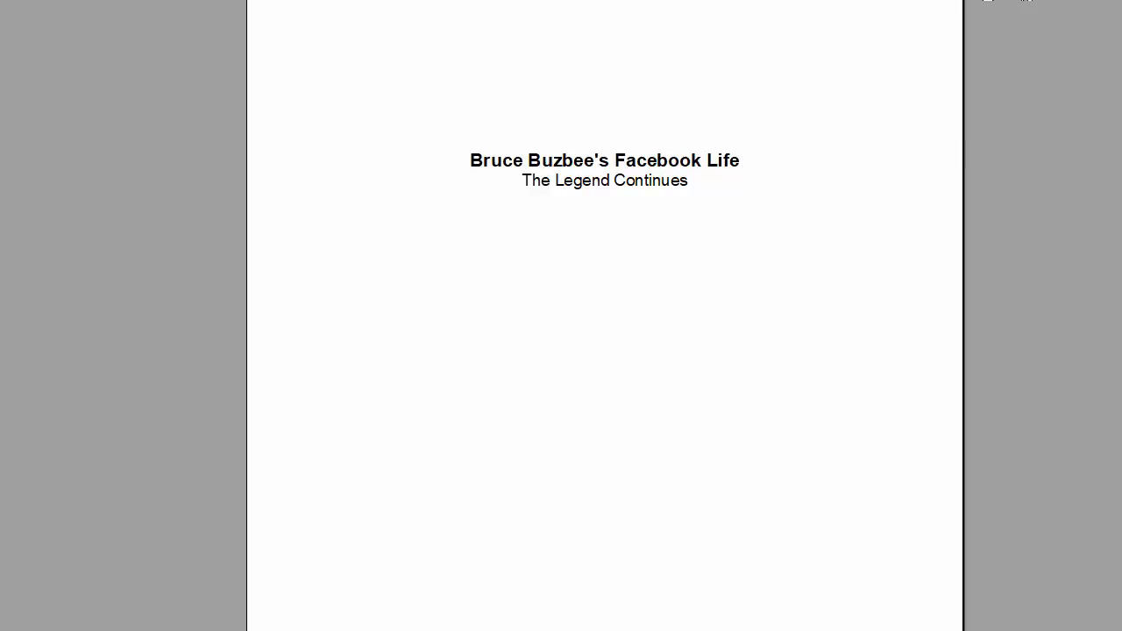
Enlarge the report window and review the published book's cover page, title page, table of contents and stories
double_click(989, 1)
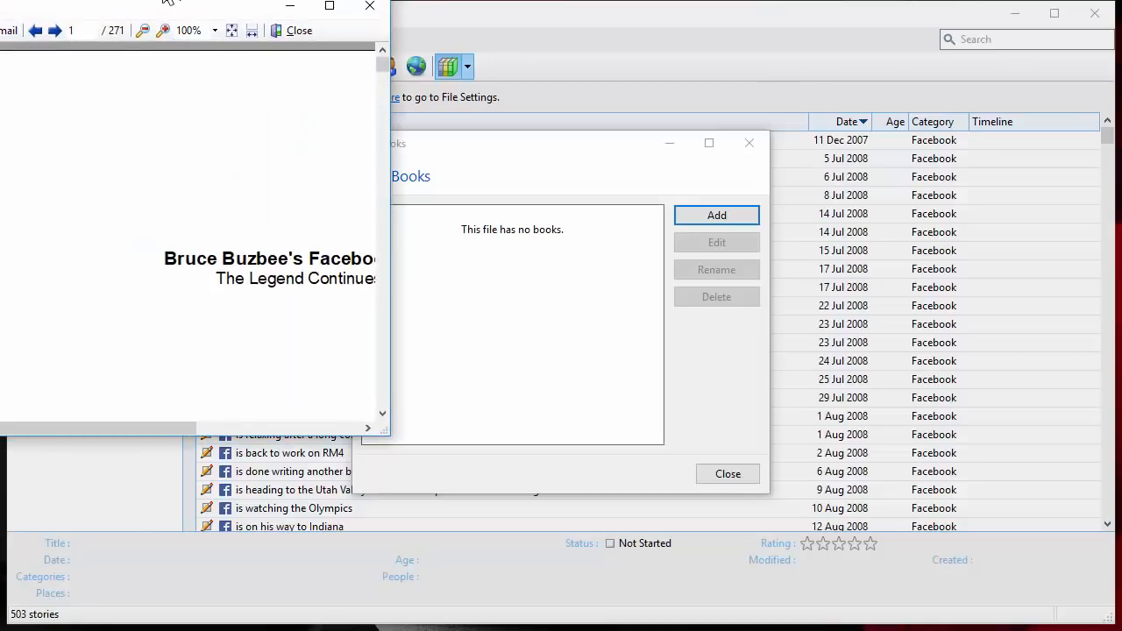
drag(146, 6, 348, 23)
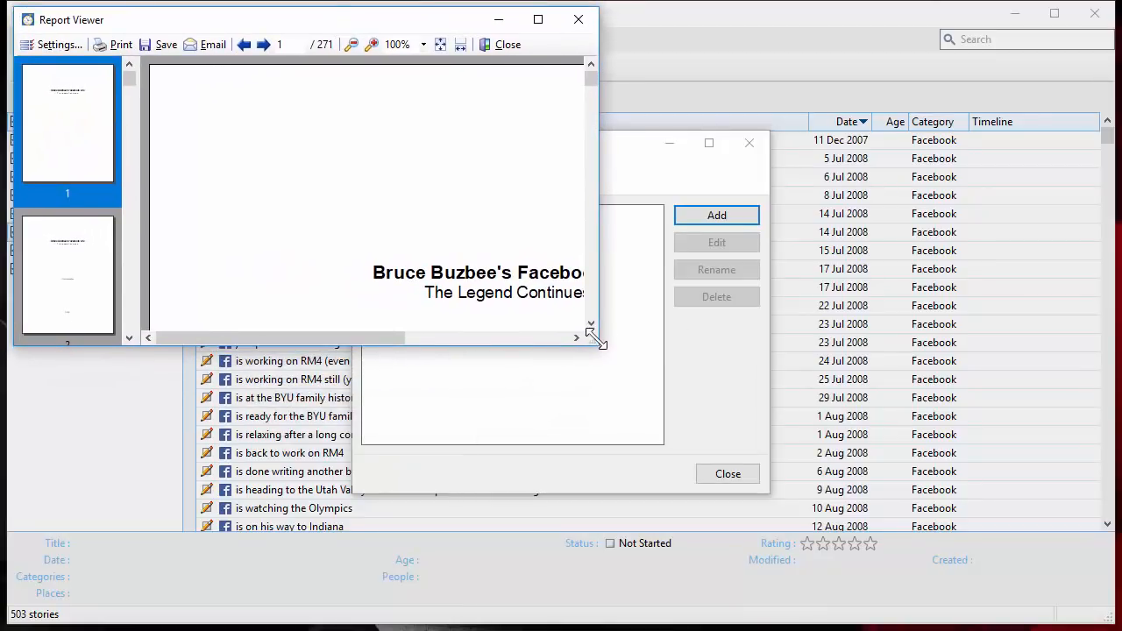
drag(726, 412, 1092, 598)
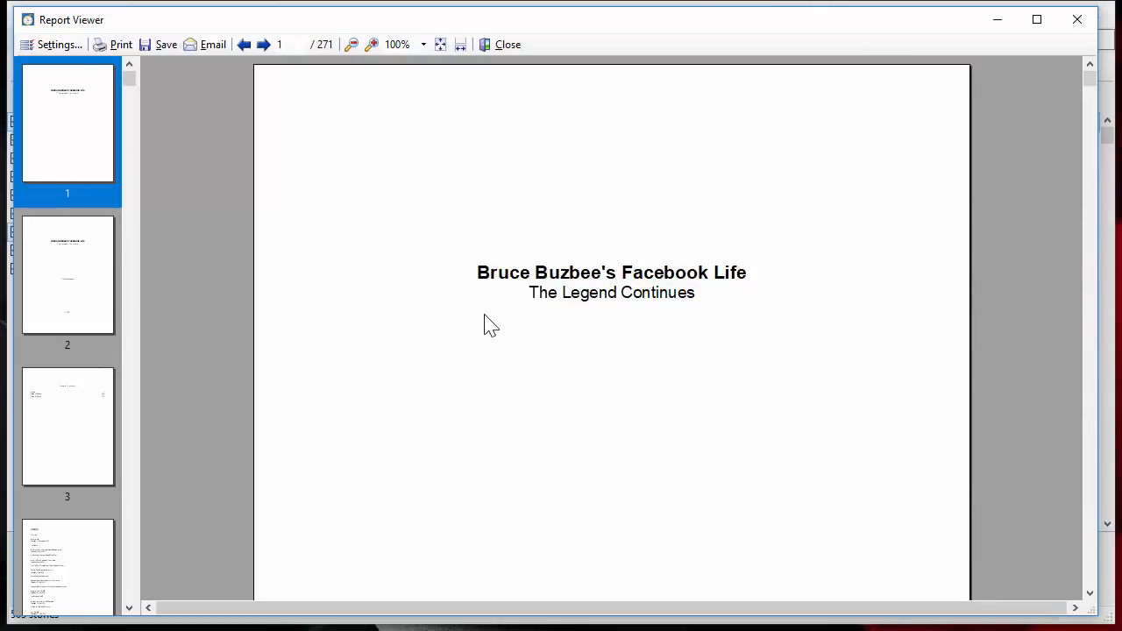
scroll(488, 324, down, 3)
scroll(487, 324, down, 5)
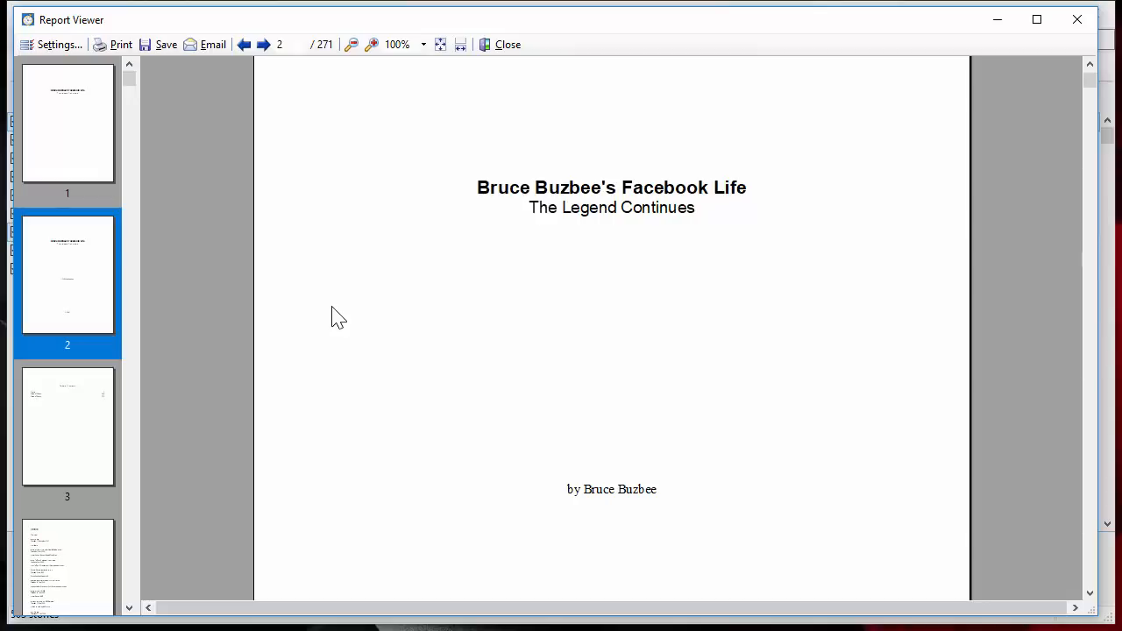
scroll(344, 318, down, 8)
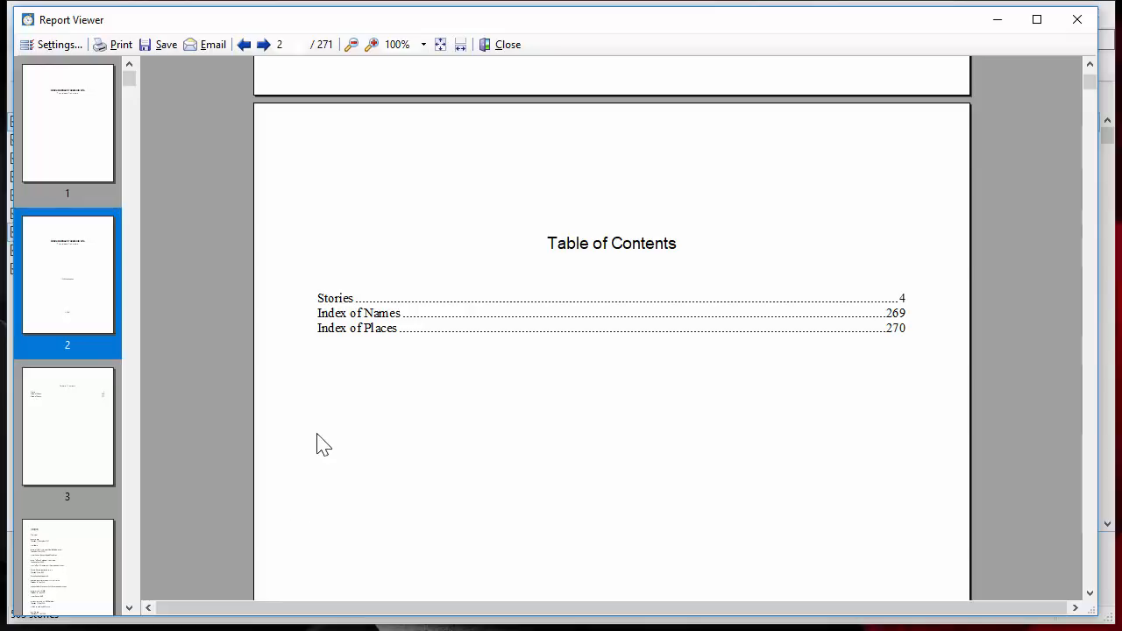
click(99, 434)
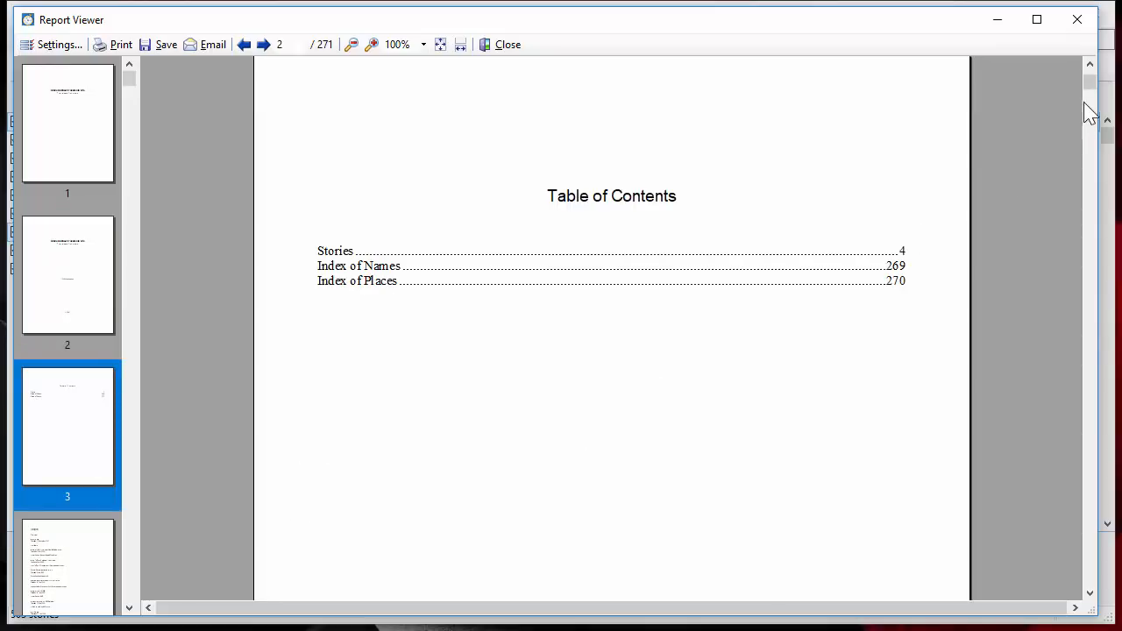
mouse_move(1090, 88)
mouse_down()
mouse_move(1095, 111)
mouse_move(1092, 89)
mouse_move(1091, 98)
mouse_up()
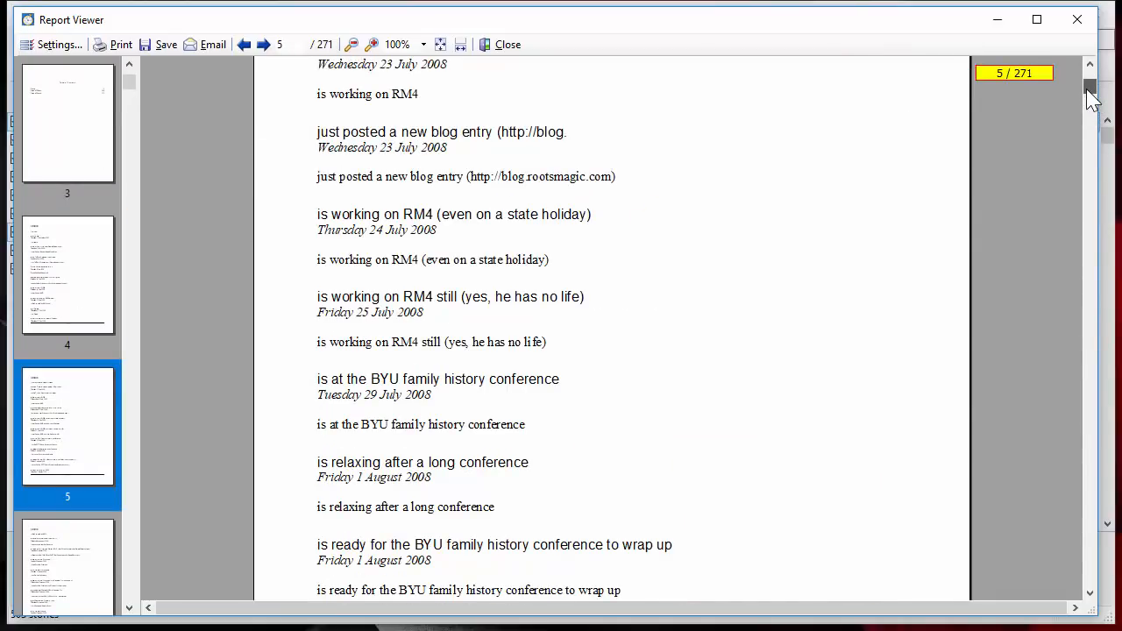
drag(1091, 99, 1112, 68)
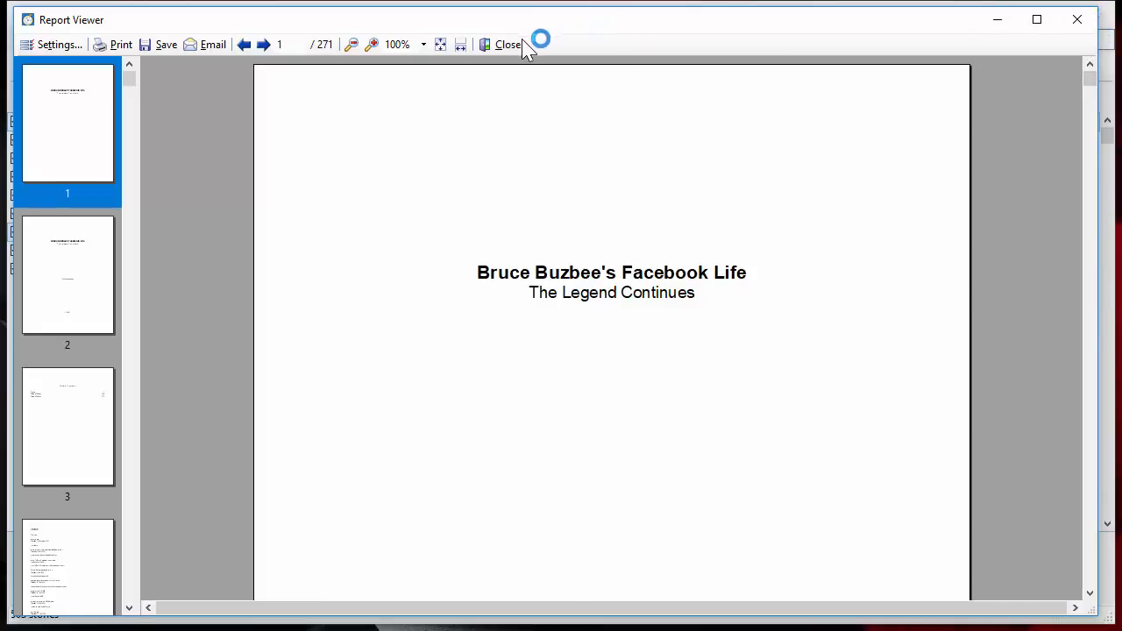
Close the report and publisher, saving the book under the person's full name followed by "'s Facebook Life"
click(498, 46)
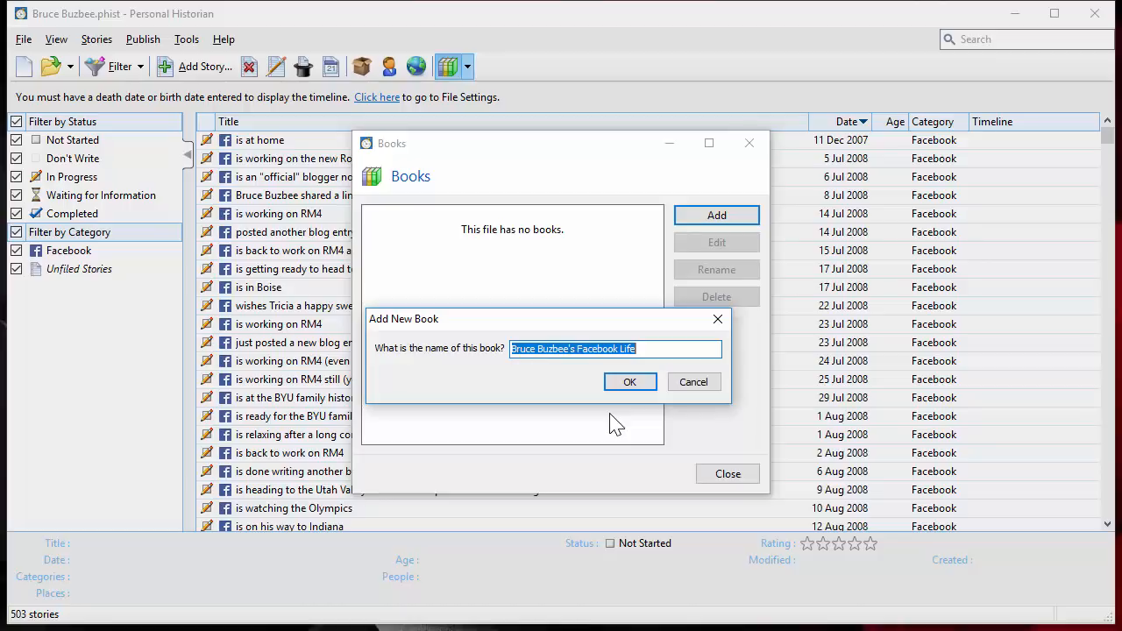
click(629, 381)
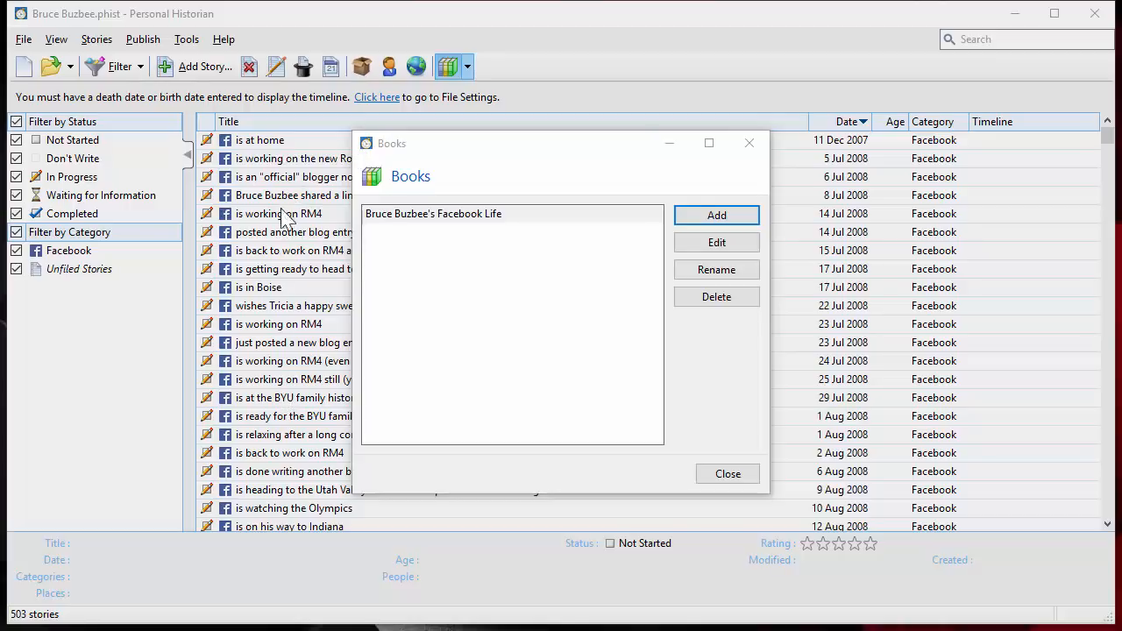
Reopen the saved book to check its chapters, close it without saving changes, and leave the book list
click(427, 215)
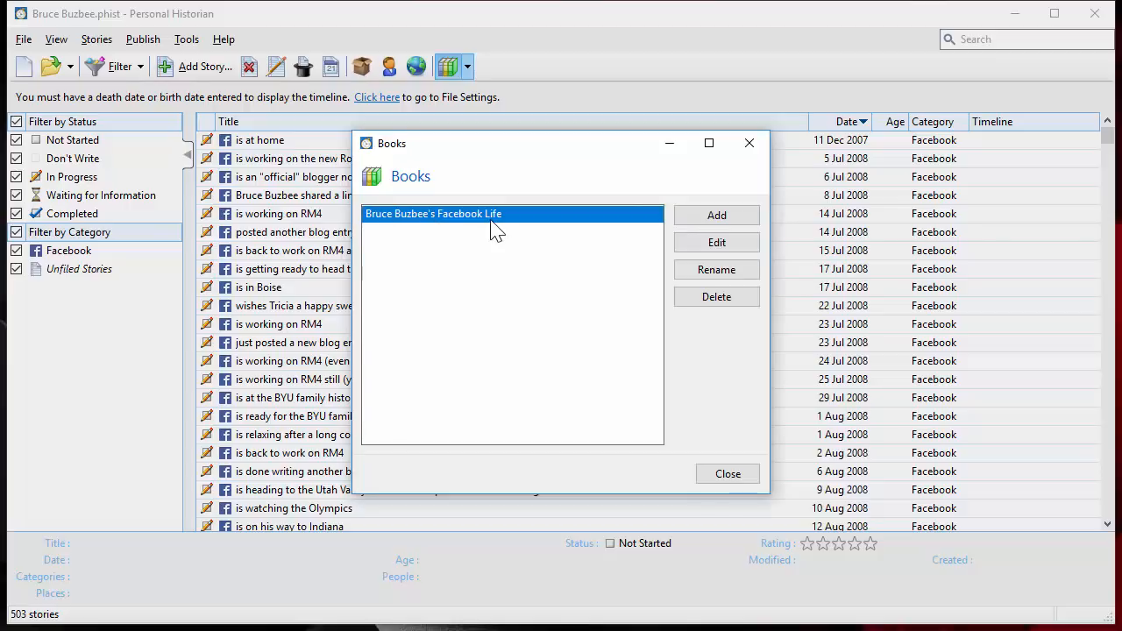
click(714, 243)
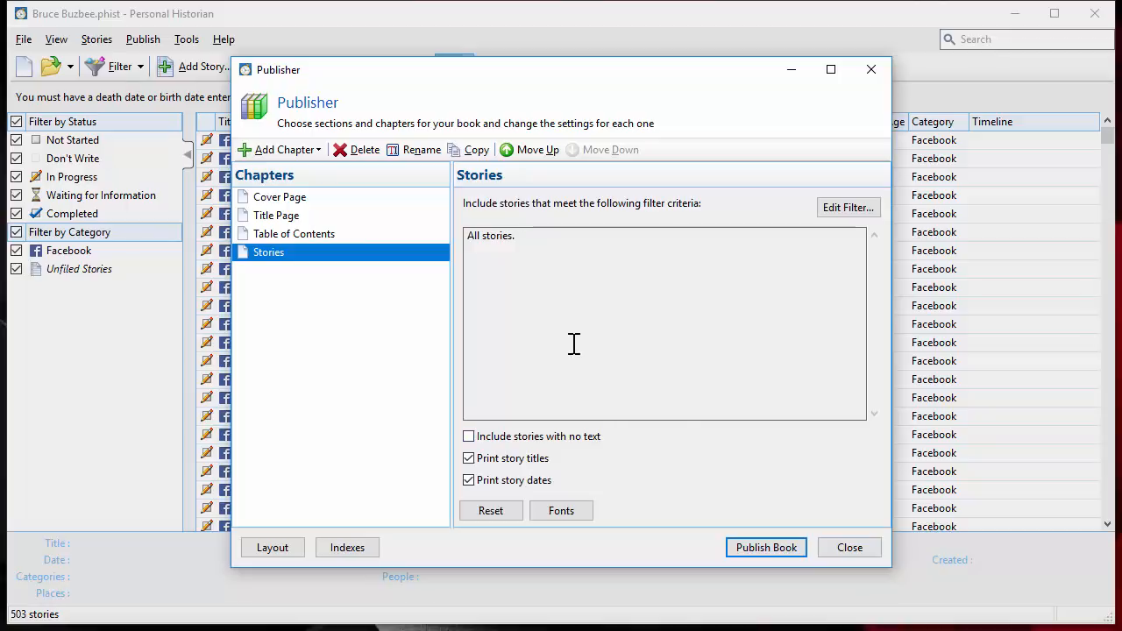
click(846, 553)
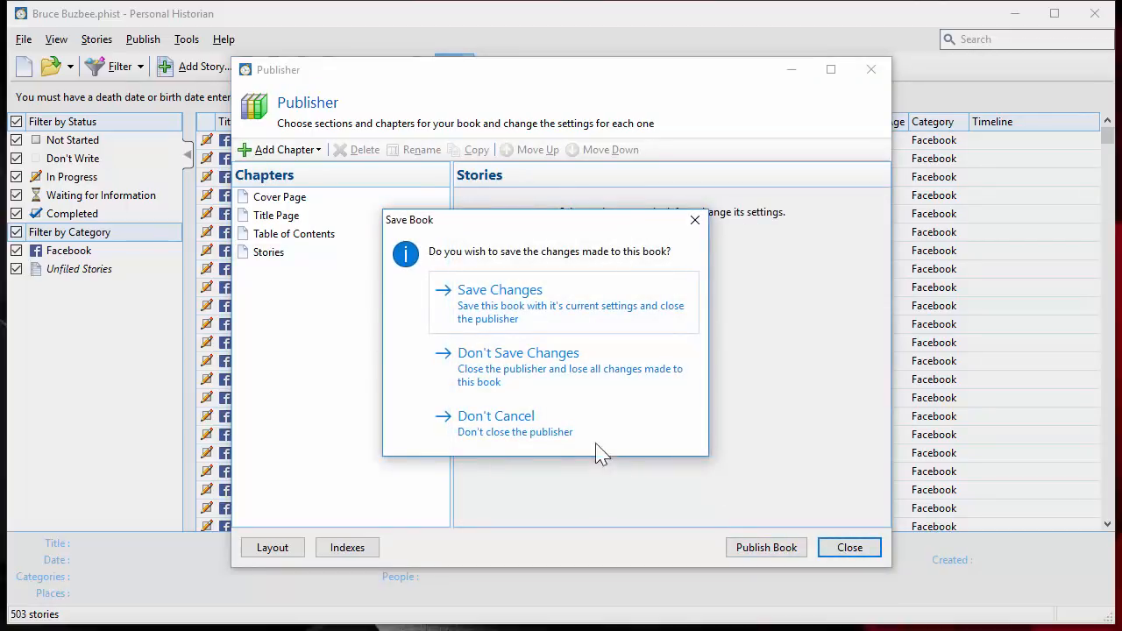
click(513, 370)
click(728, 474)
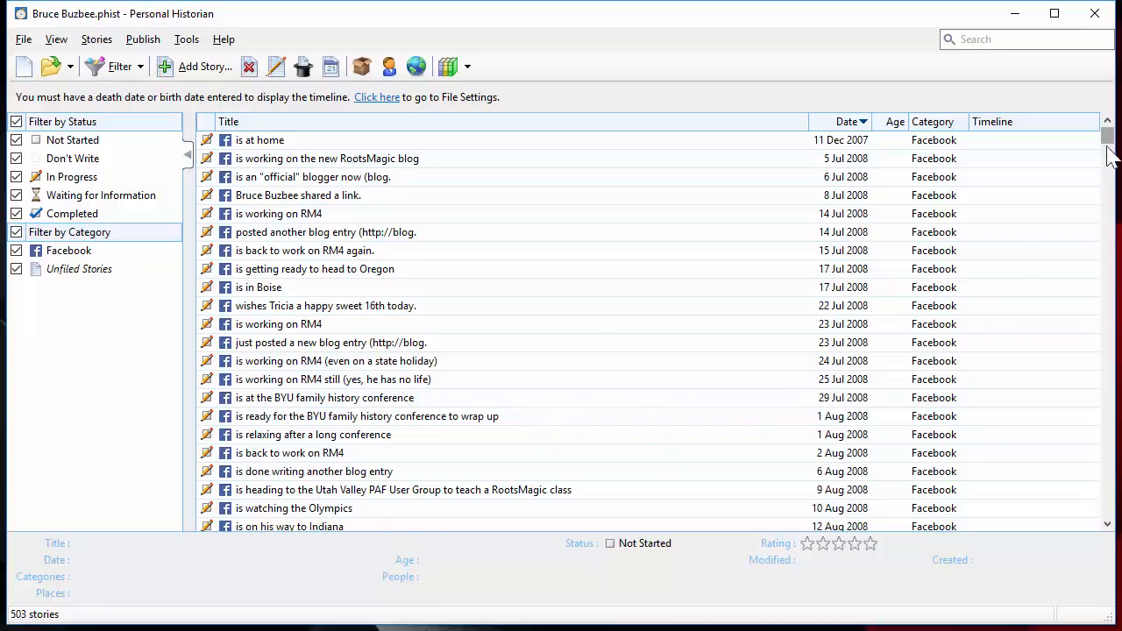
Open the 19 June 2016 story "Dad's first grade report card (1927-28)." and remove the break between its text and picture
drag(1109, 143, 1080, 473)
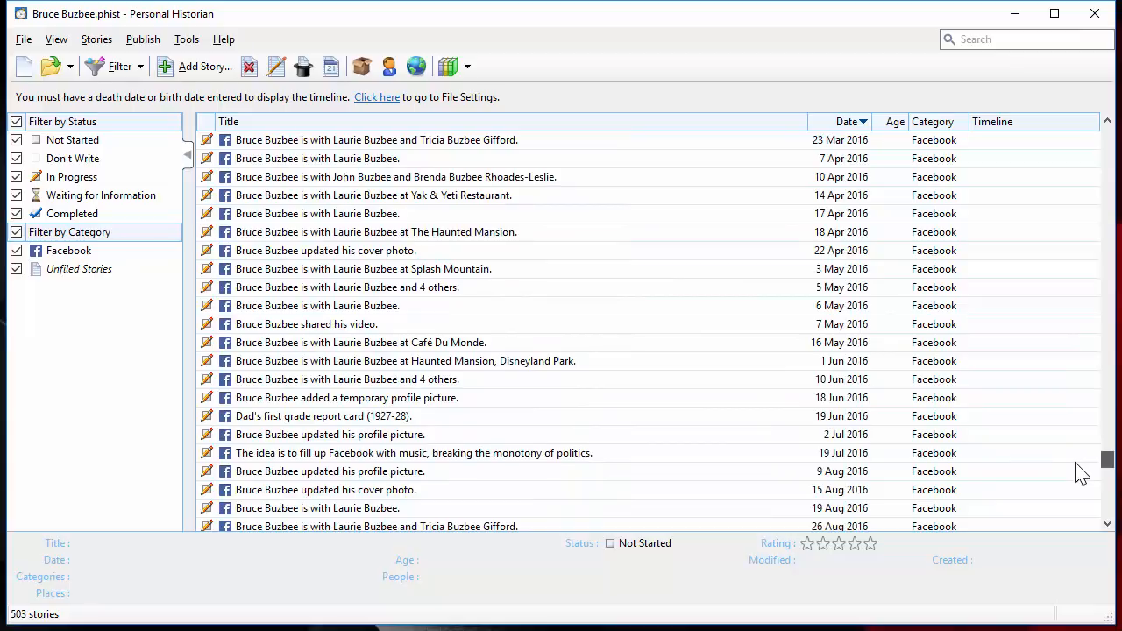
click(741, 418)
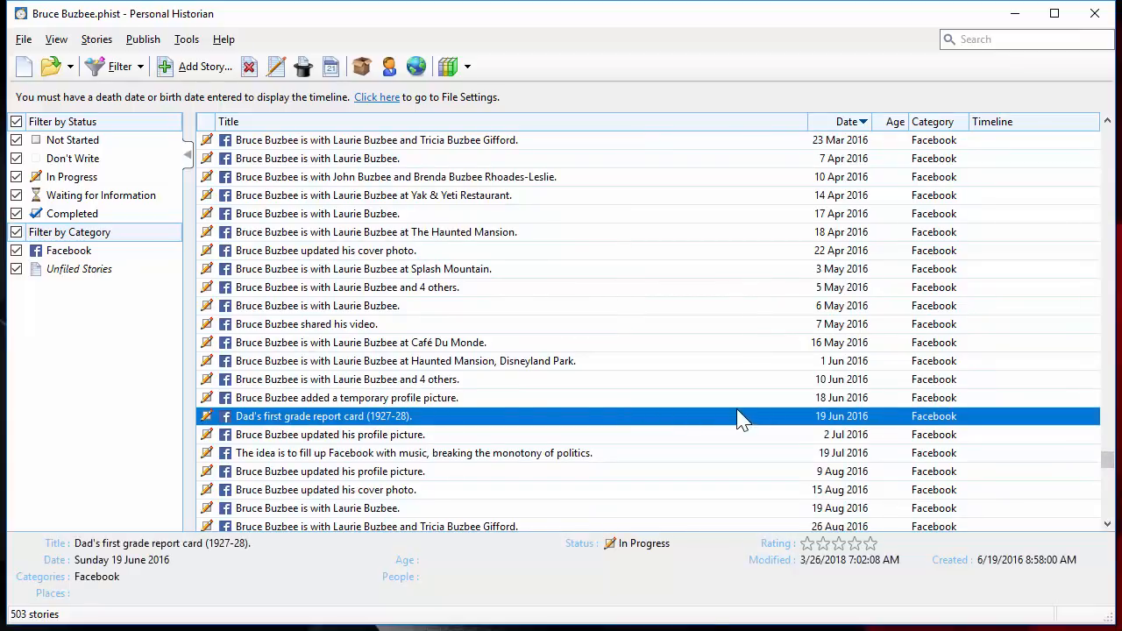
double_click(395, 417)
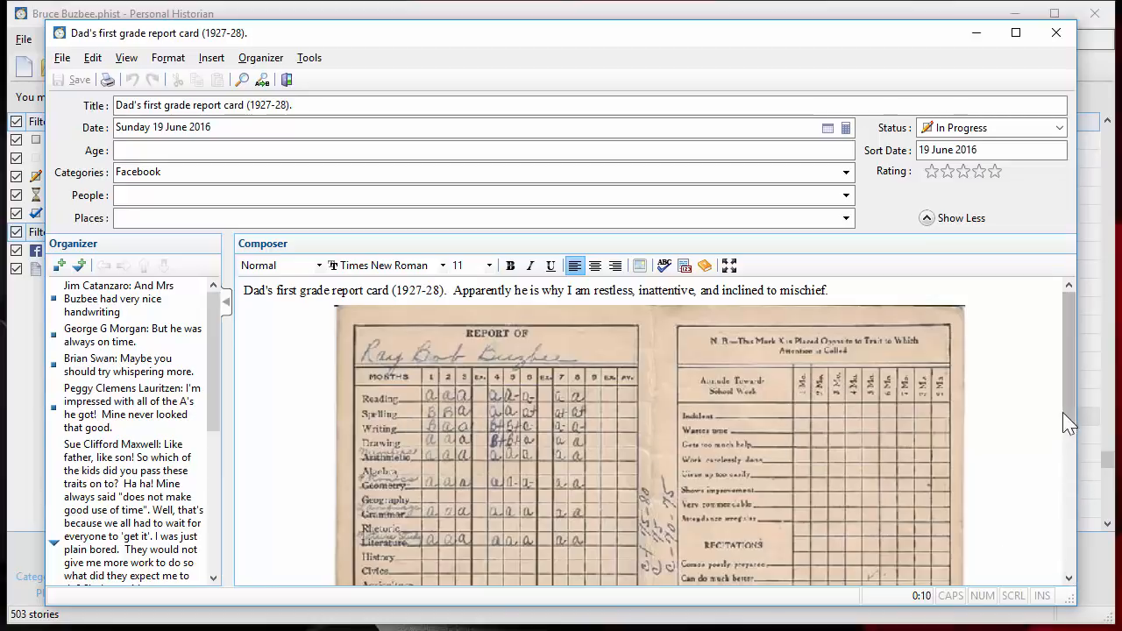
drag(1063, 412, 1047, 343)
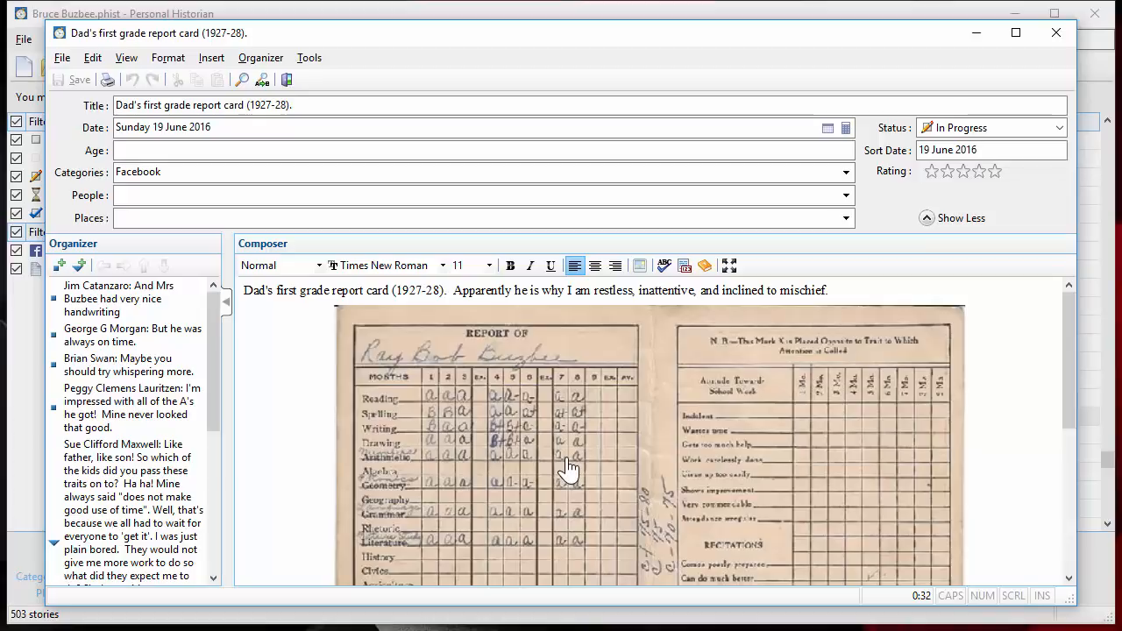
click(830, 292)
key(Delete)
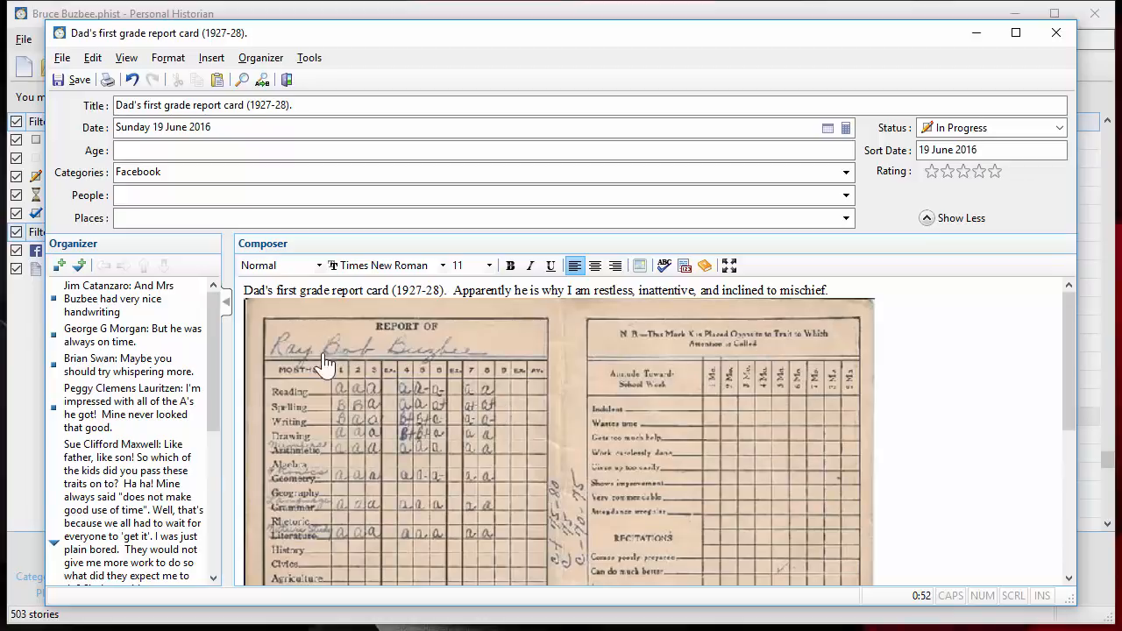
Try the report card picture to the right of its text, then place it to the left and shrink it to about 70% size
click(441, 408)
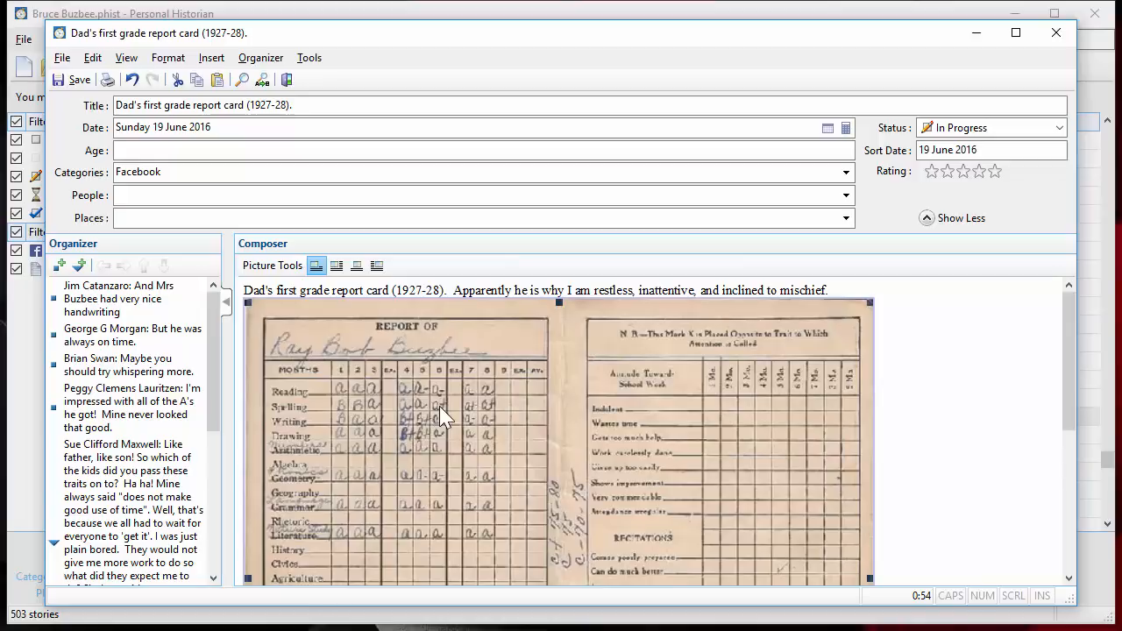
click(377, 266)
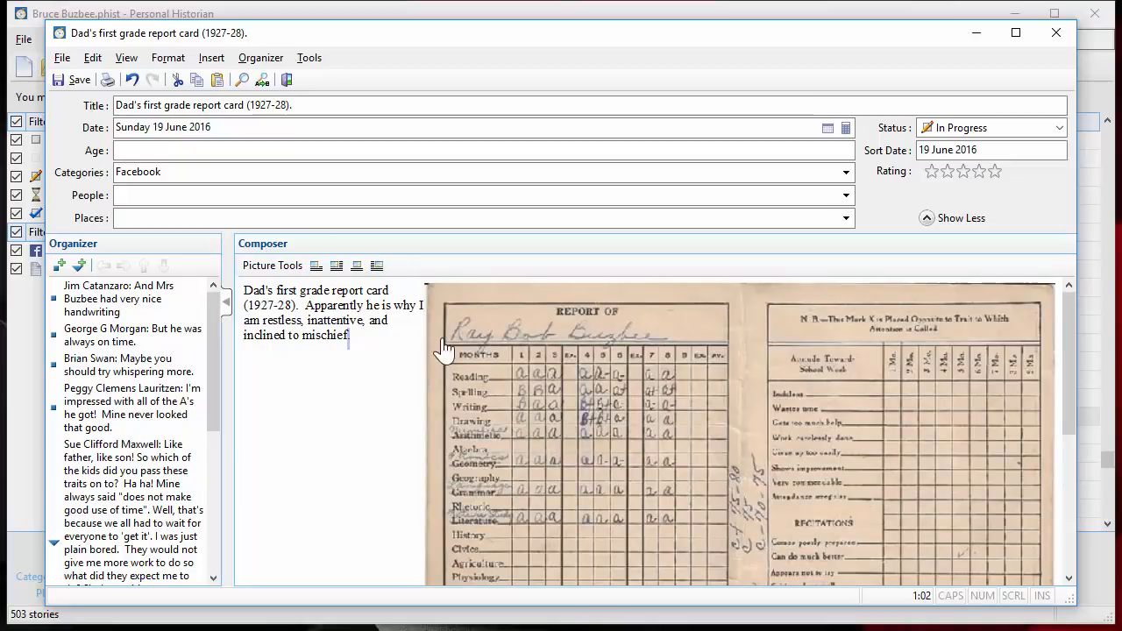
click(579, 386)
click(338, 268)
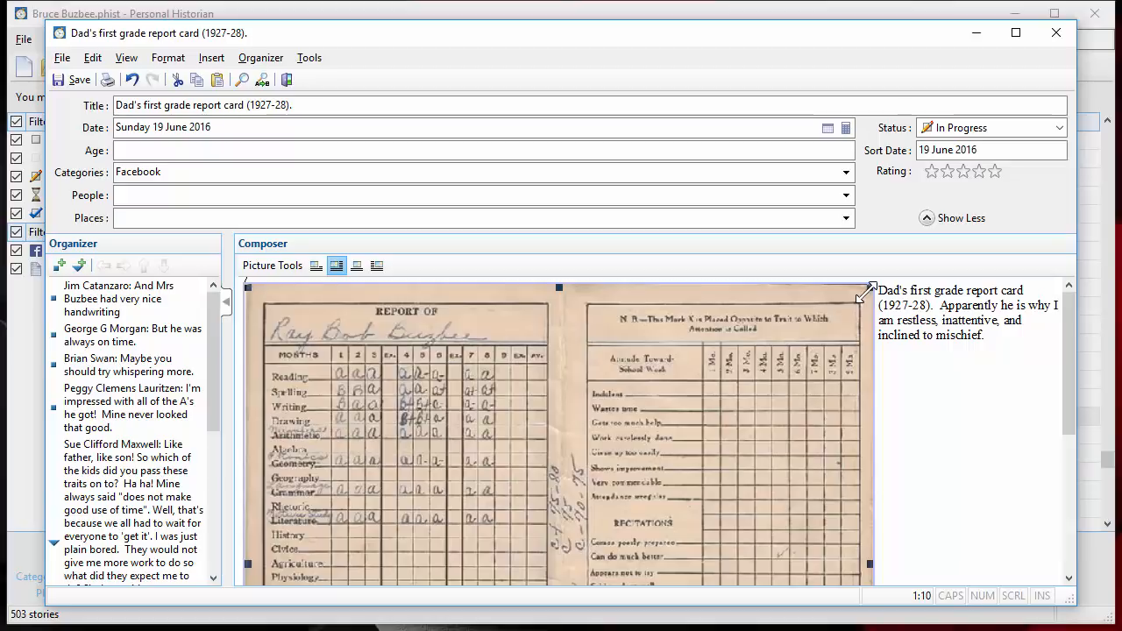
drag(871, 286, 567, 489)
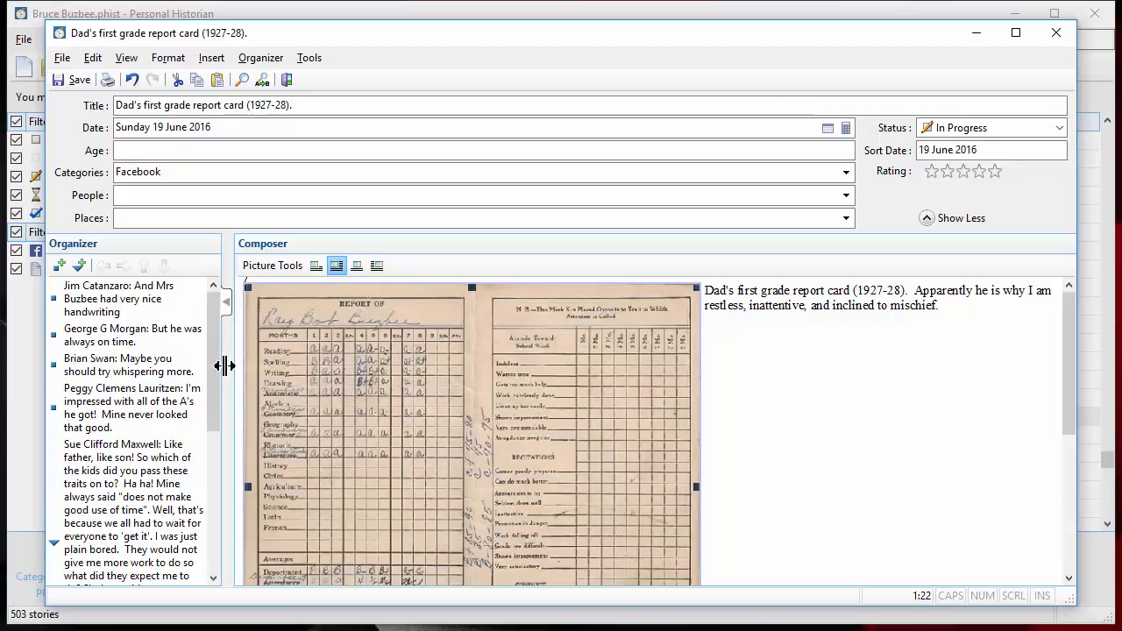
Close the report card story, saving the changes made to it
mouse_move(211, 319)
mouse_down()
mouse_move(201, 536)
mouse_move(208, 324)
mouse_up()
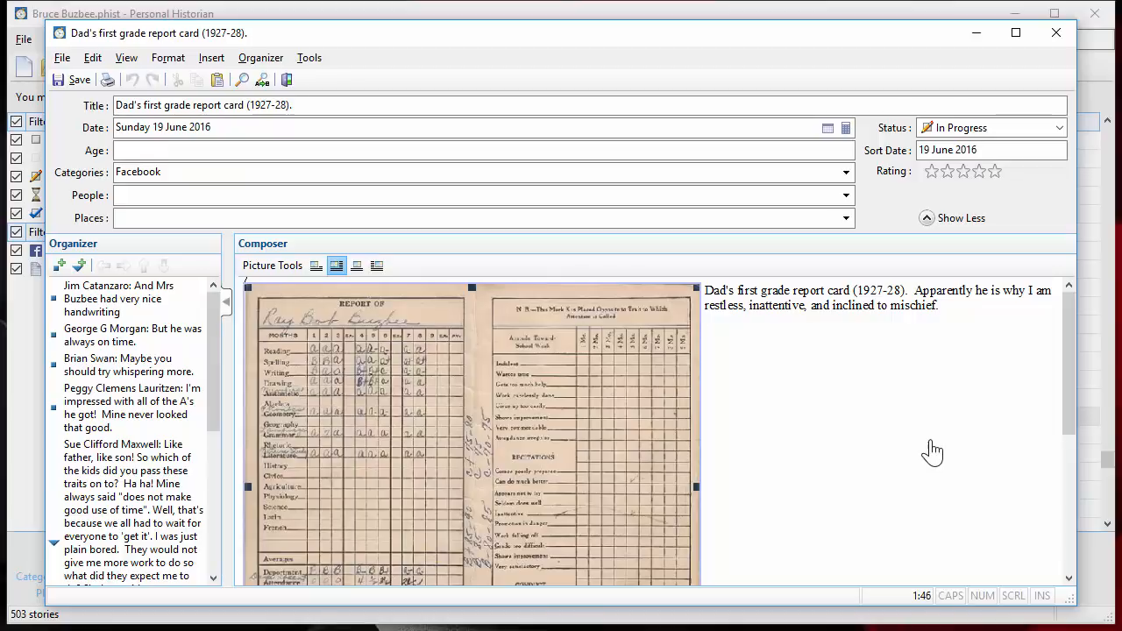
click(287, 81)
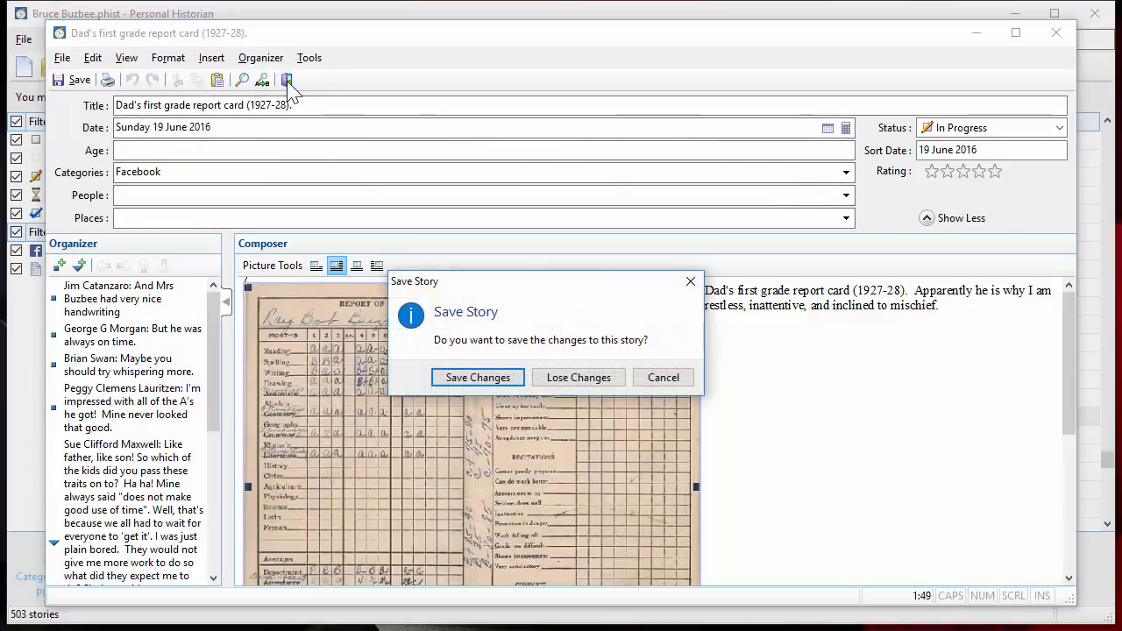
click(478, 378)
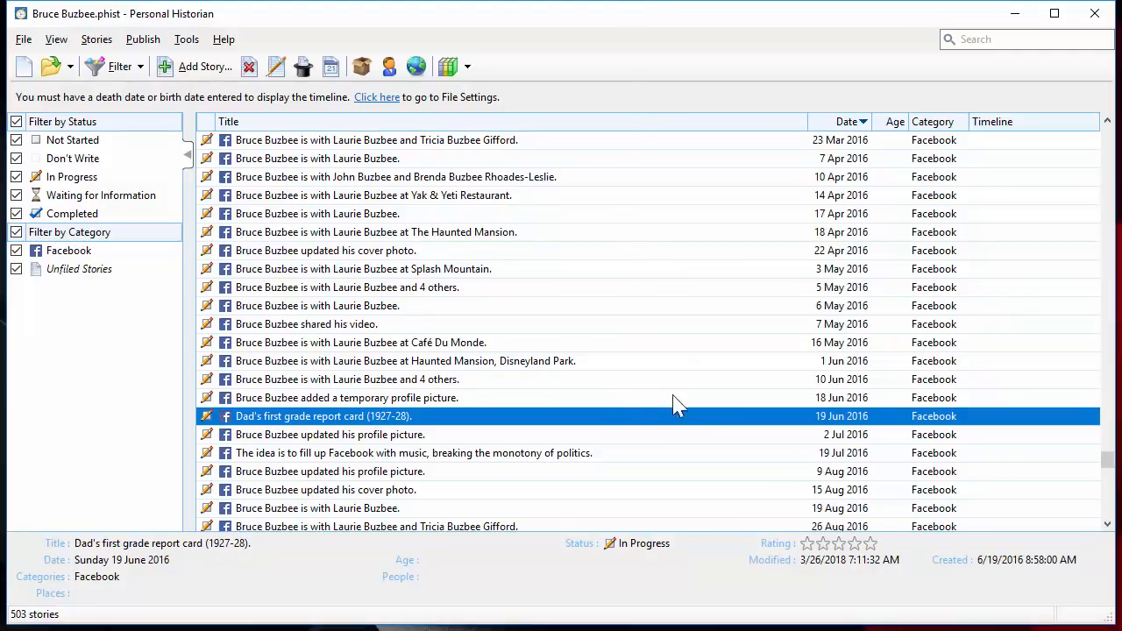
Open the 23 April 2013 Johnny Appleseed's Grave story, remove the break before its picture, and shrink the picture to about two thirds
drag(1107, 463, 1103, 348)
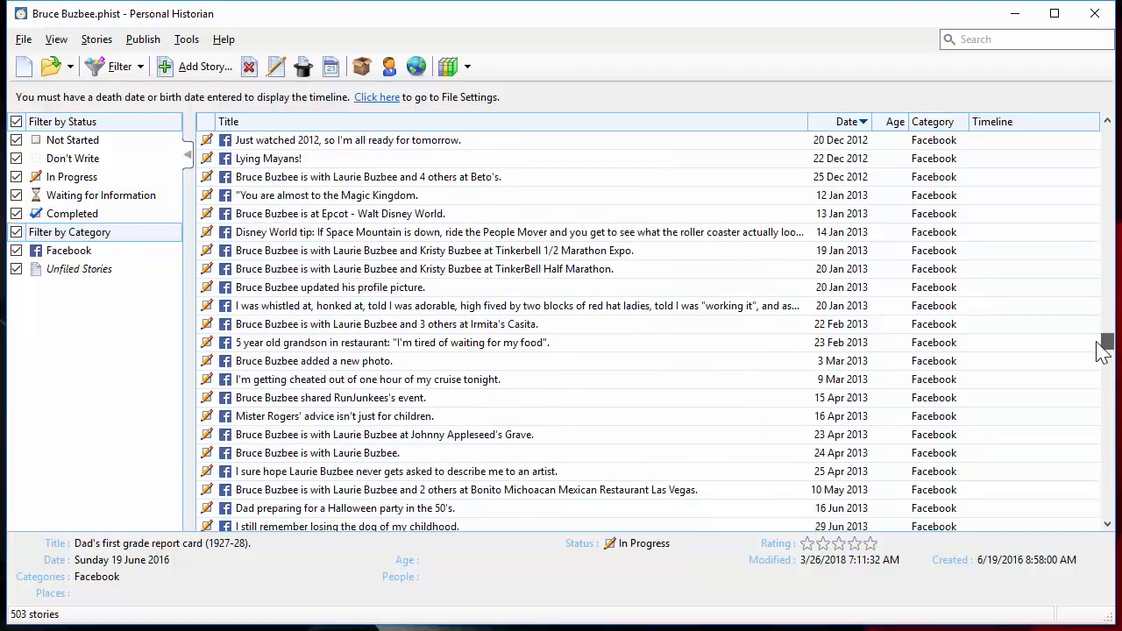
drag(1103, 351, 1104, 354)
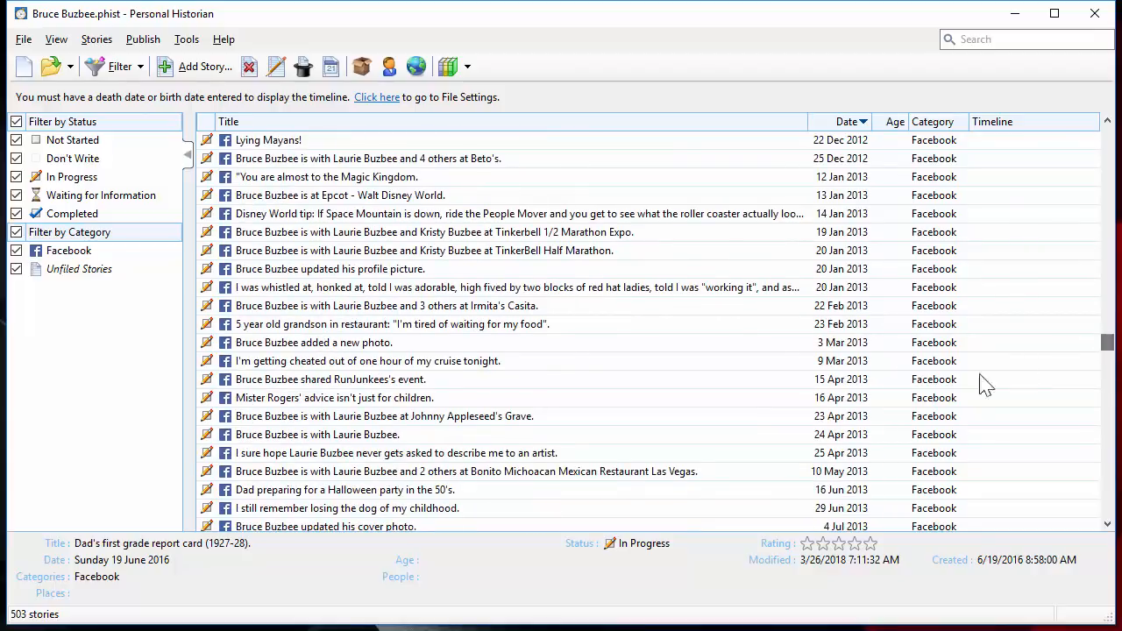
click(677, 418)
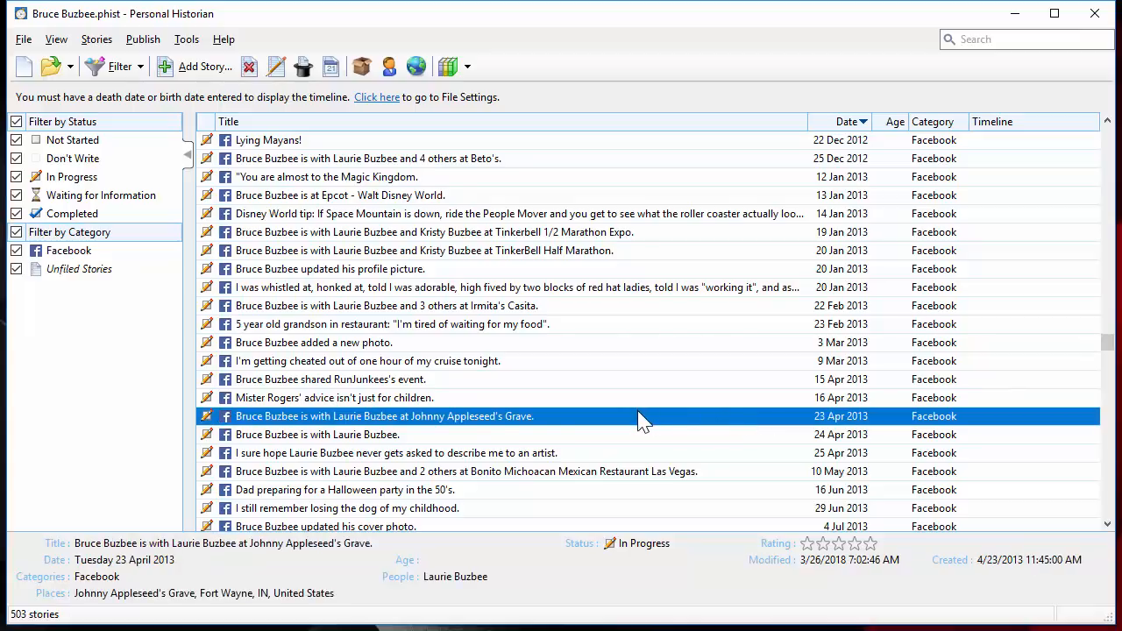
double_click(638, 418)
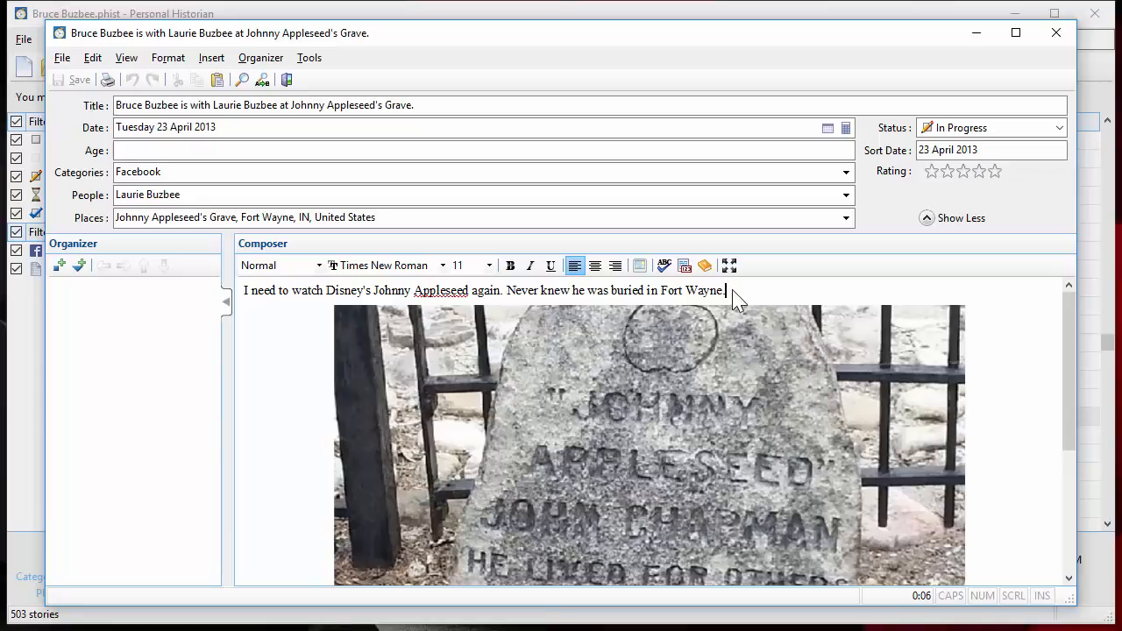
key(Delete)
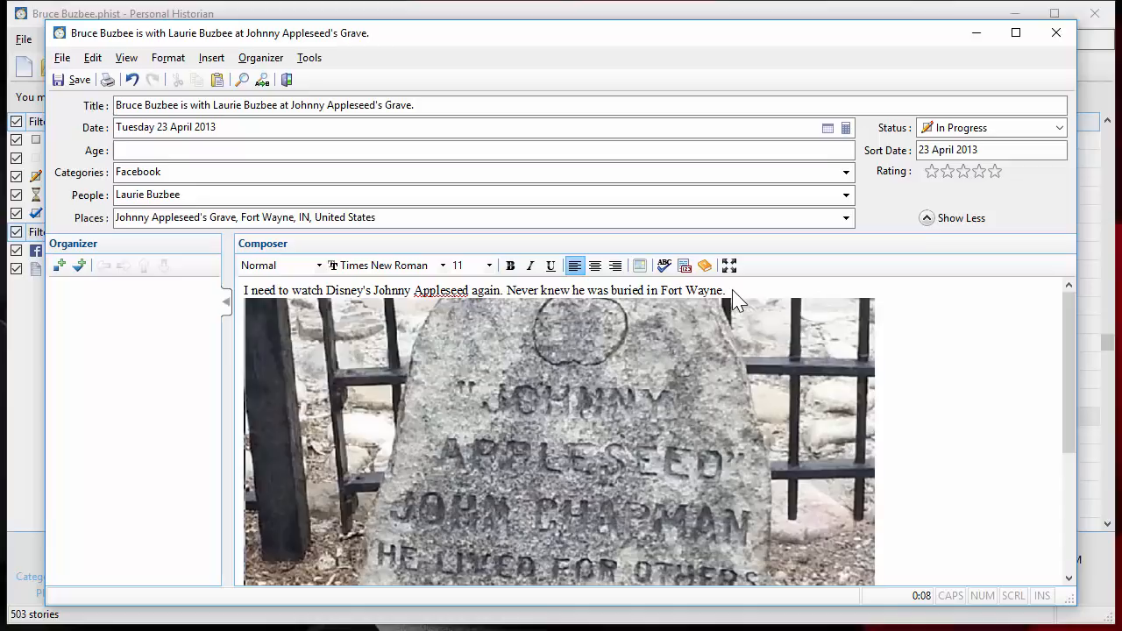
click(706, 389)
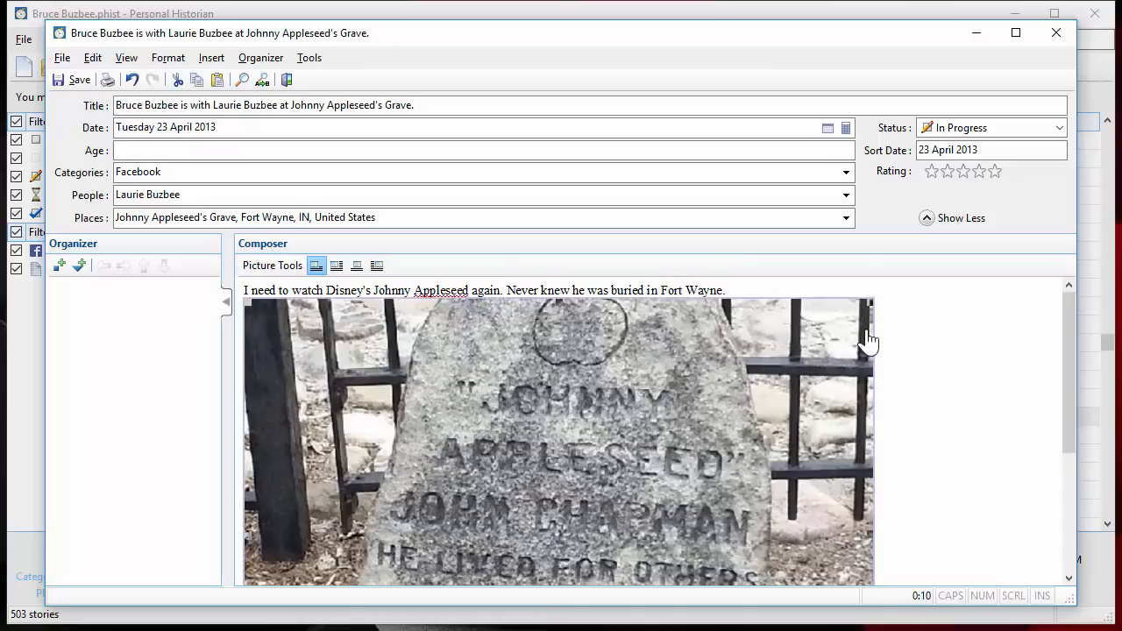
drag(873, 299, 565, 505)
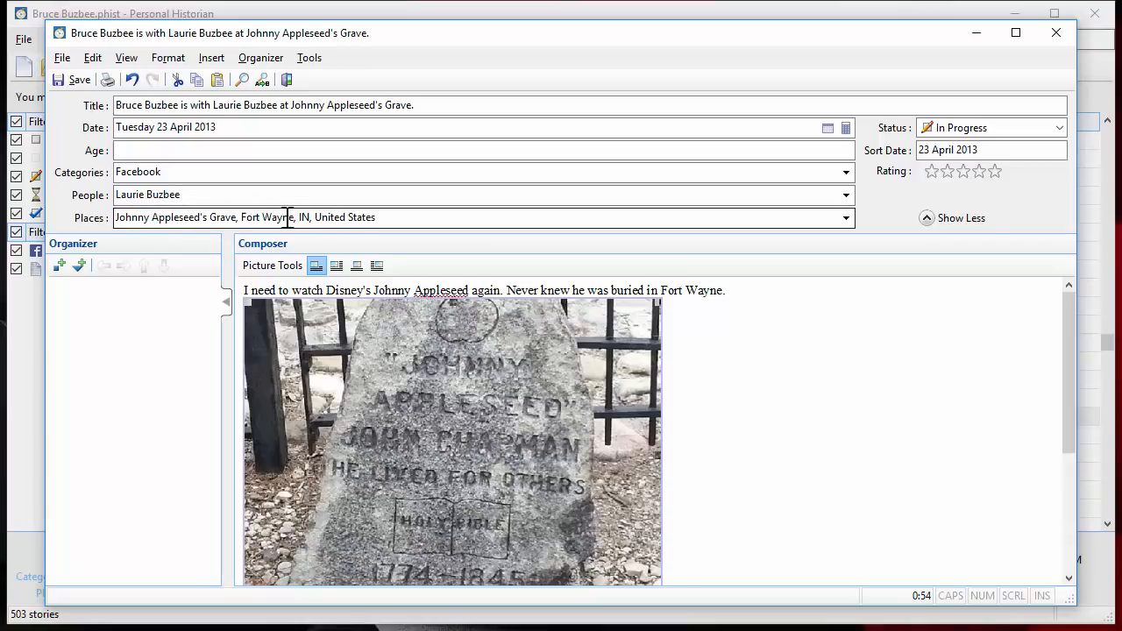
Collapse the story's extra detail fields and expand them again to view the people and places
click(927, 220)
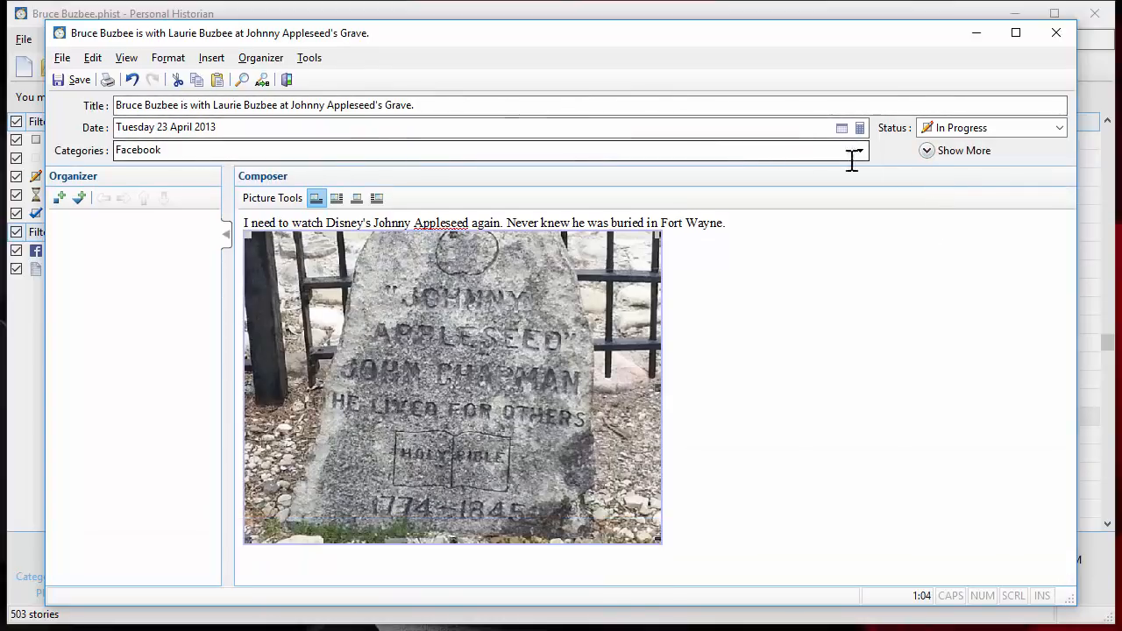
click(927, 151)
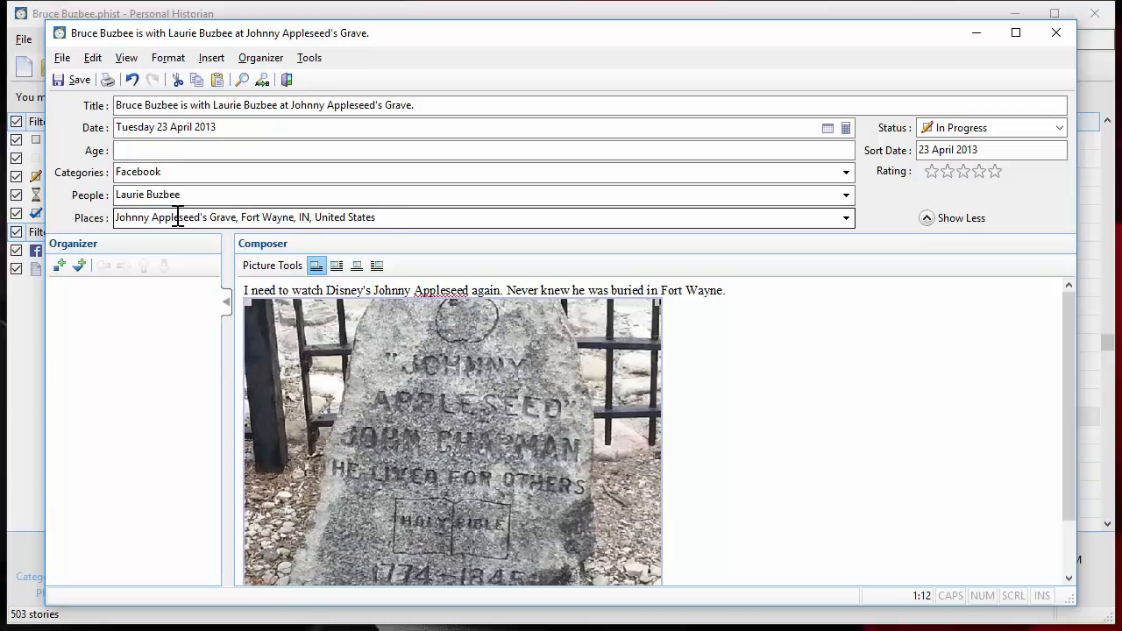
Put the cursor in the Johnny Appleseed's Grave story's people field, then close the story and save its changes
click(206, 195)
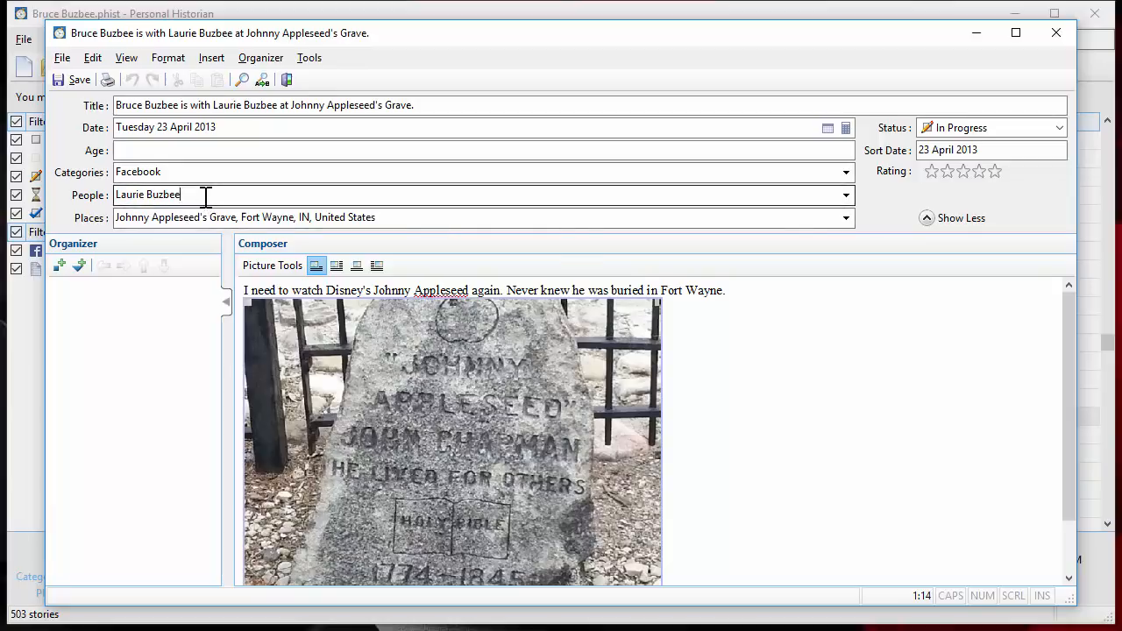
click(206, 195)
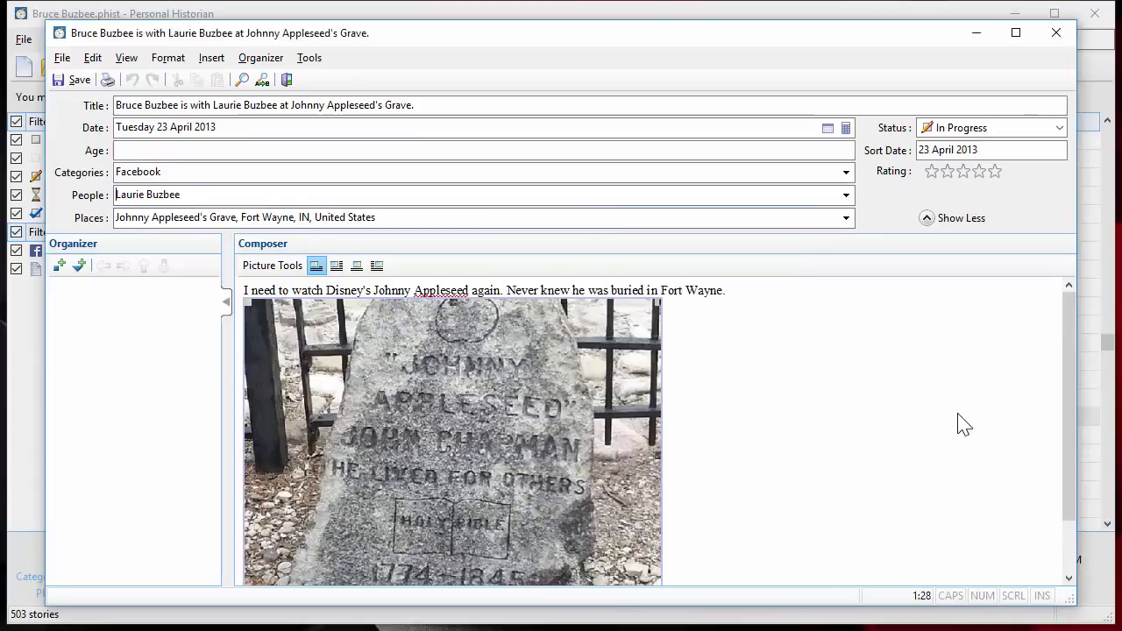
click(286, 80)
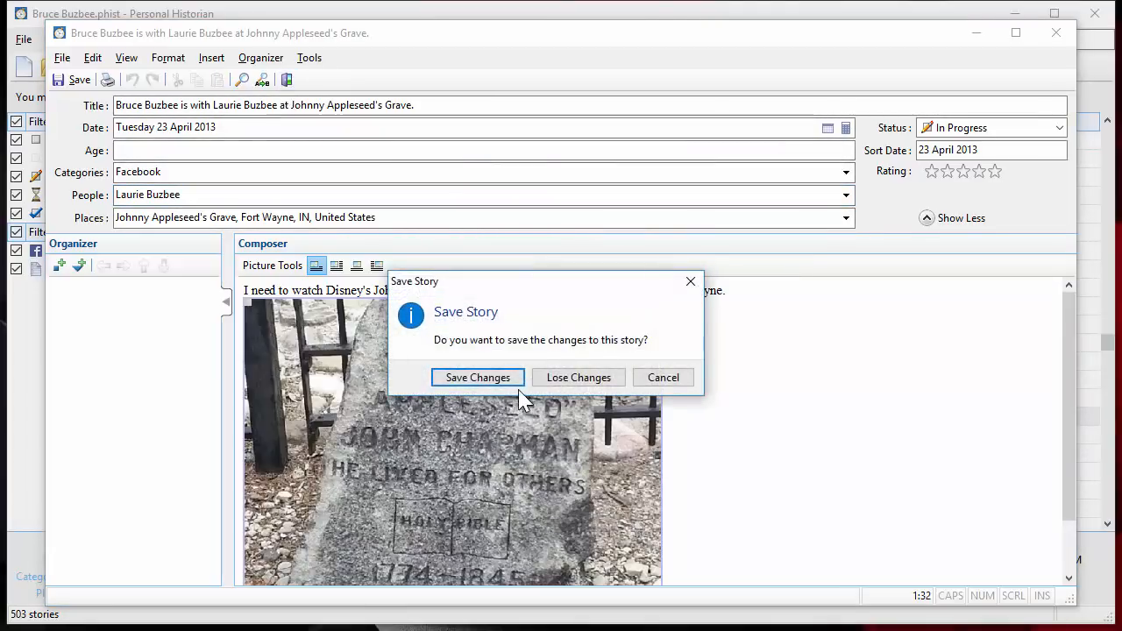
click(478, 377)
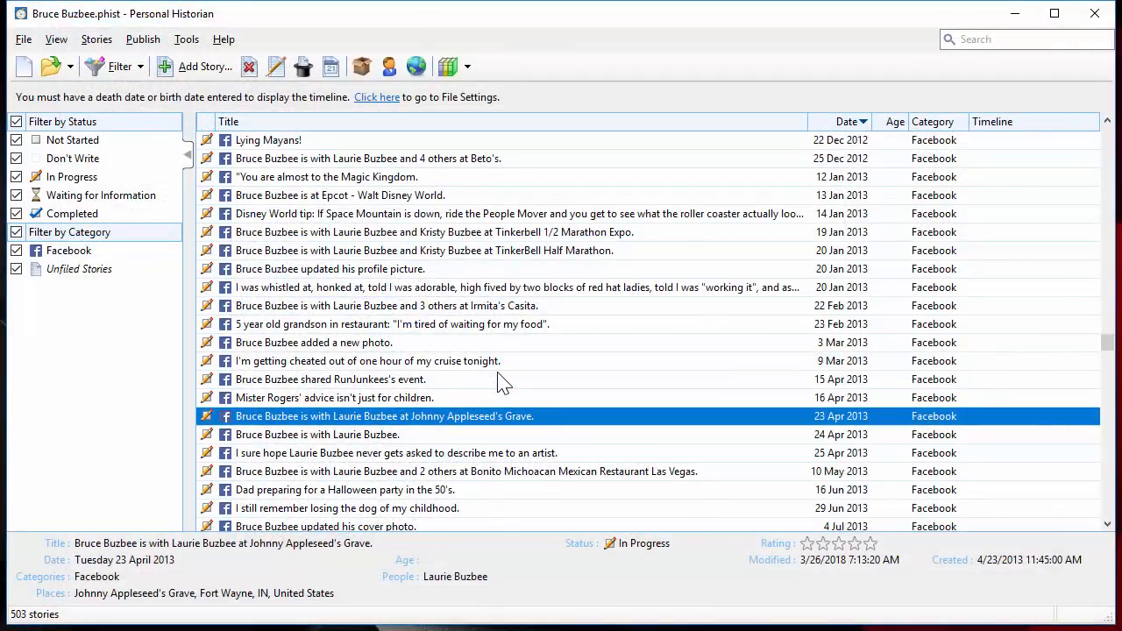
Open the story filter of the Facebook Life book's Stories chapter and review the title, date and category criteria
click(450, 68)
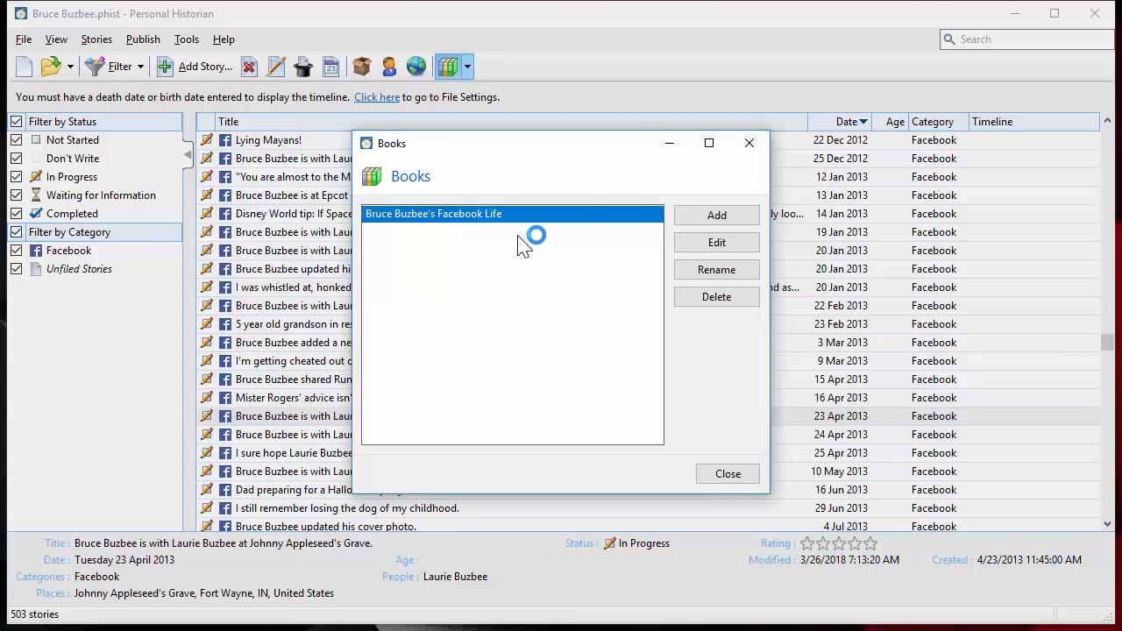
click(717, 244)
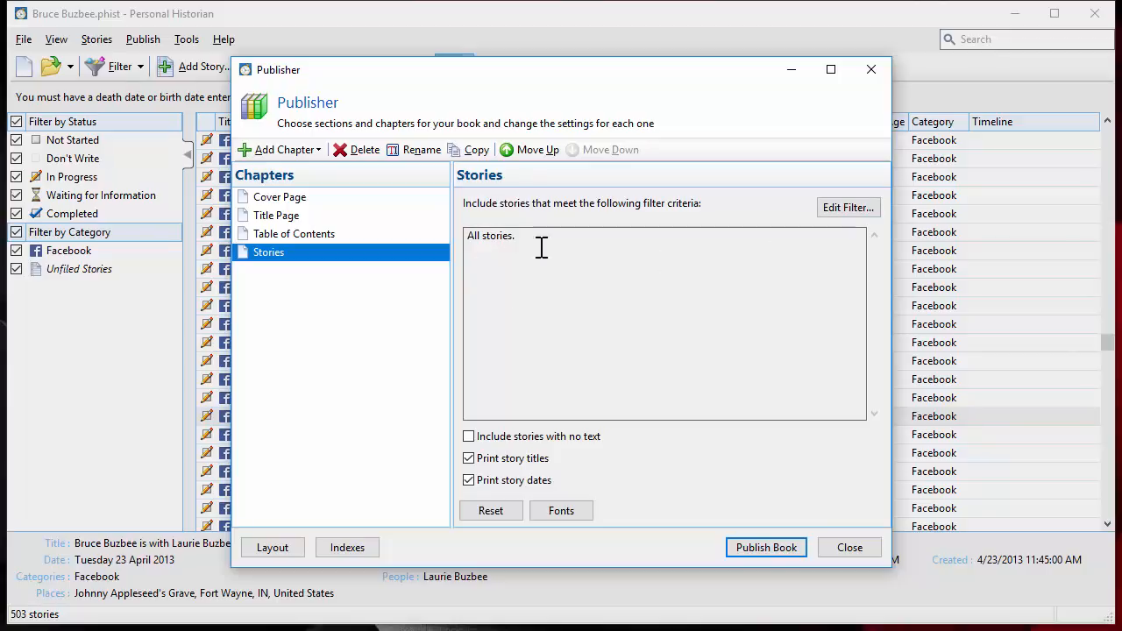
click(851, 210)
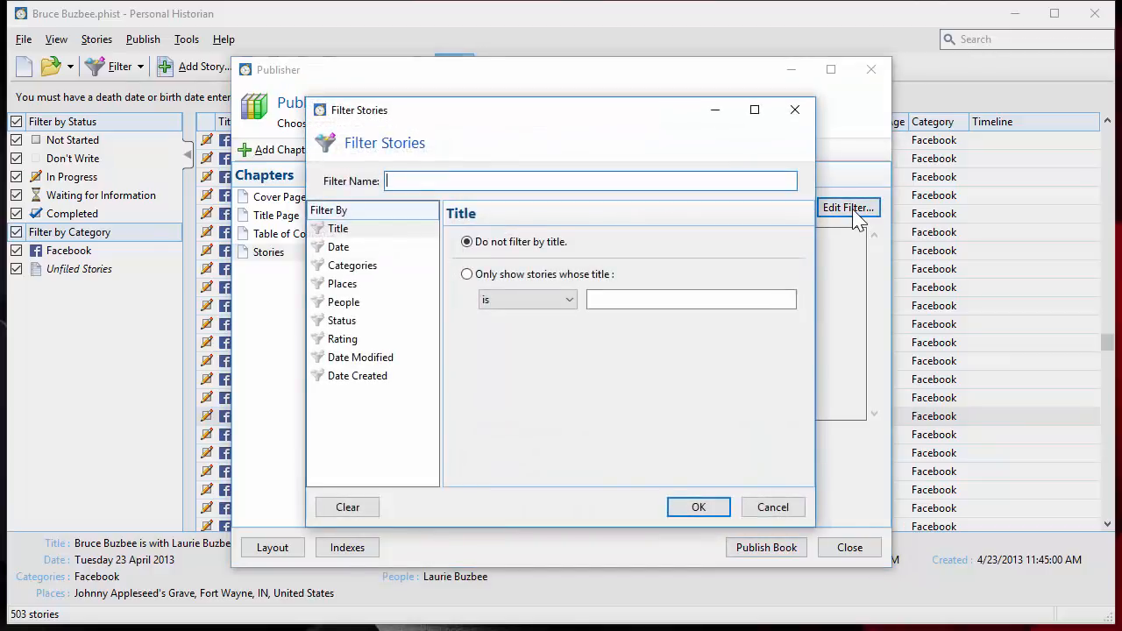
click(344, 234)
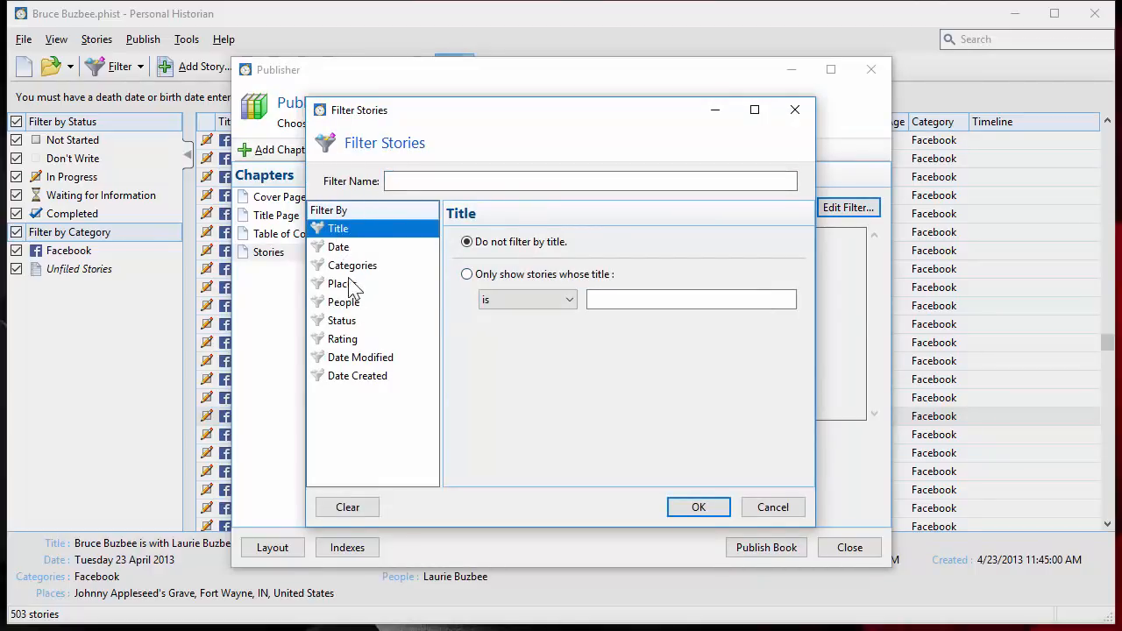
click(350, 251)
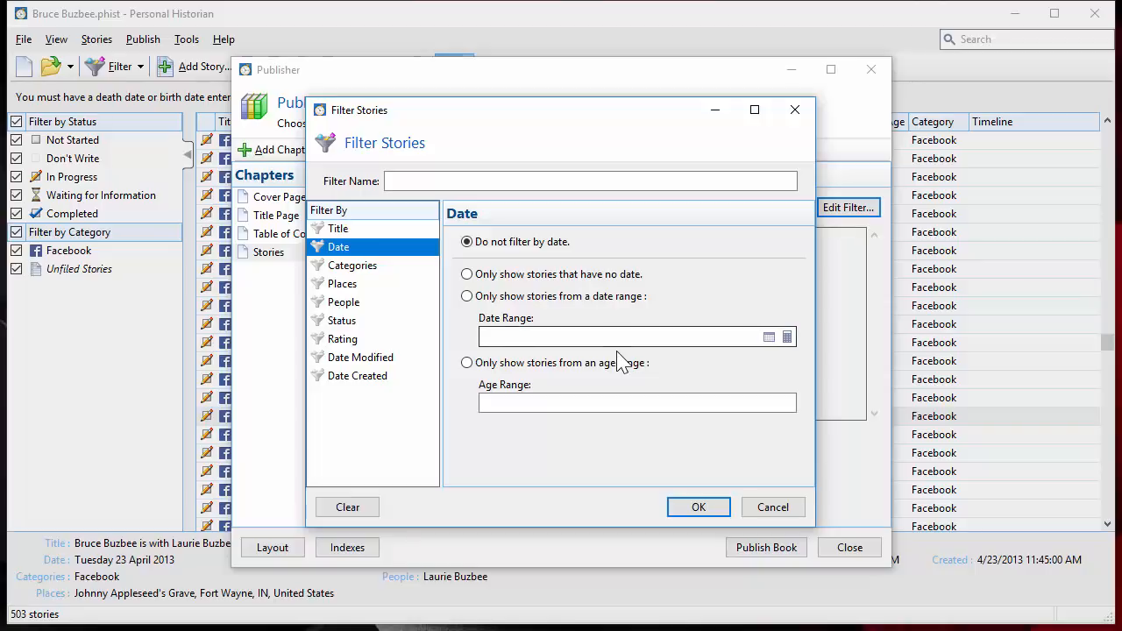
click(341, 267)
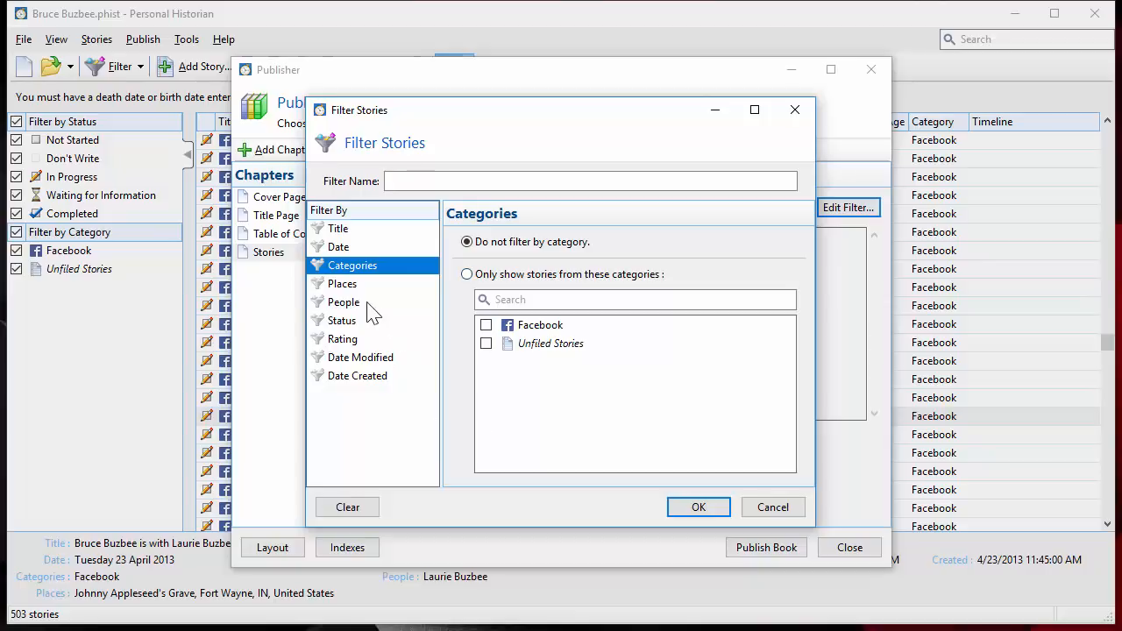
Try the place filter by specific places, by place name and by distance, and return it to no filtering by place
click(349, 289)
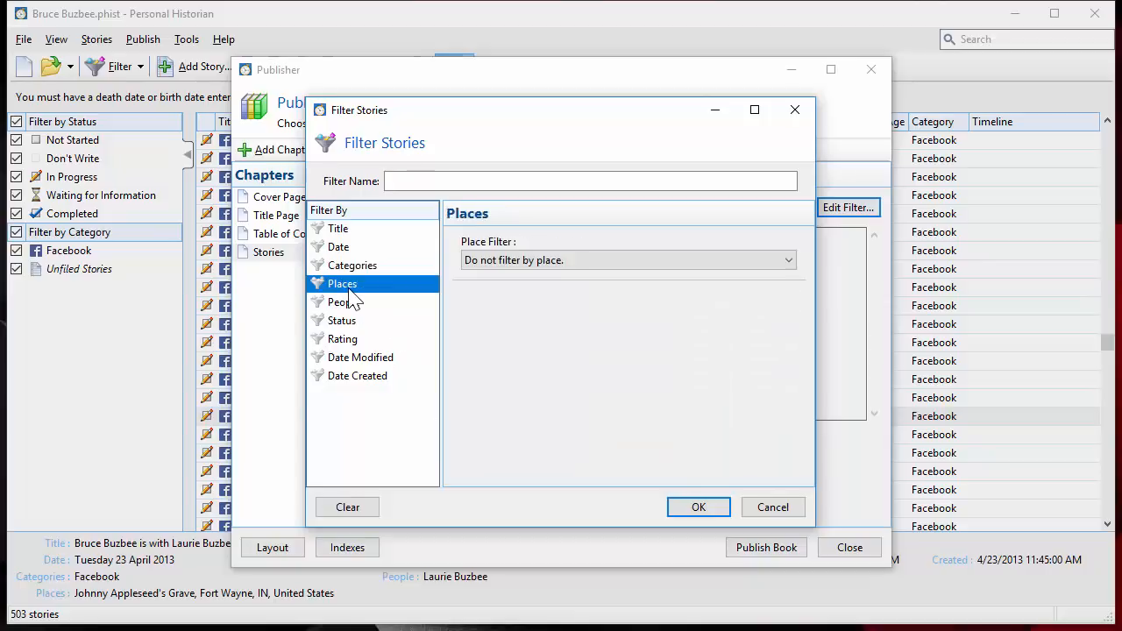
click(512, 263)
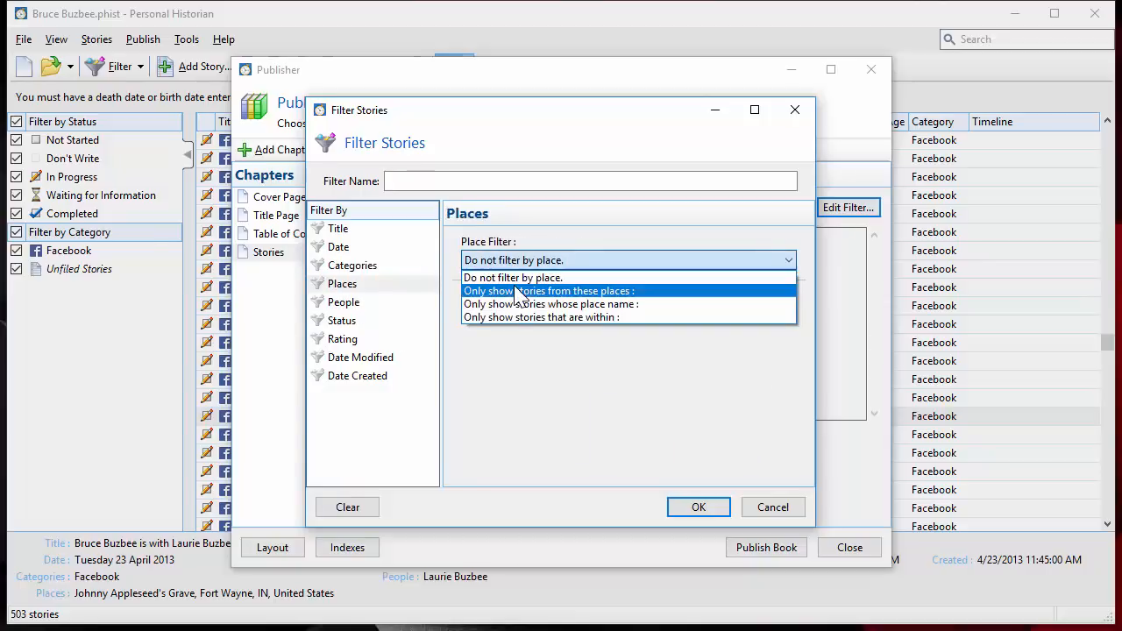
click(517, 291)
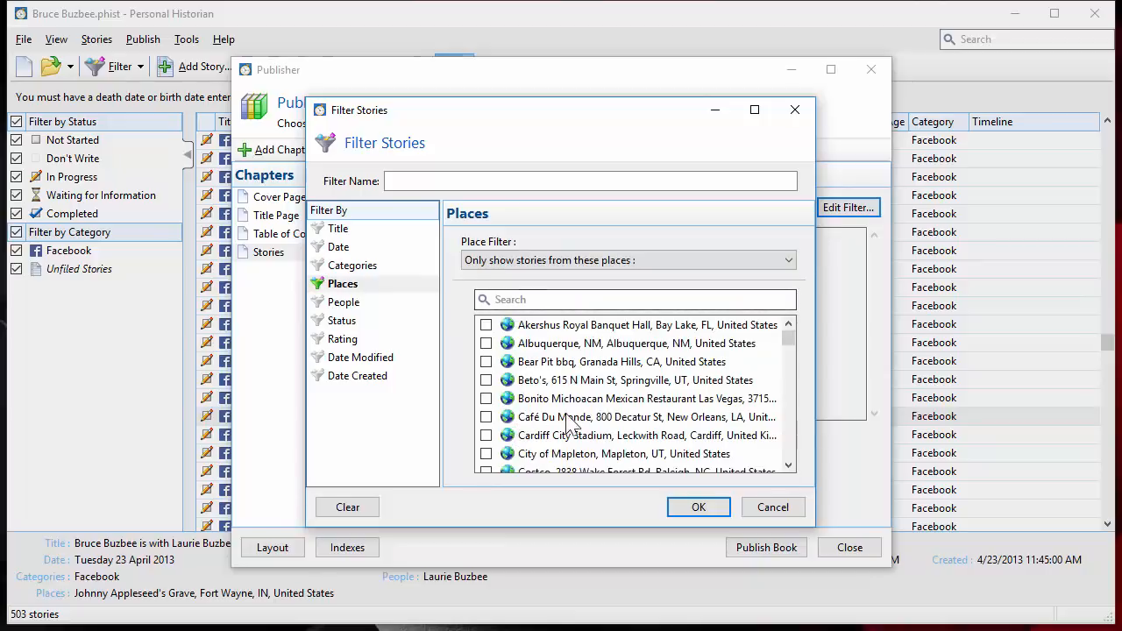
click(513, 263)
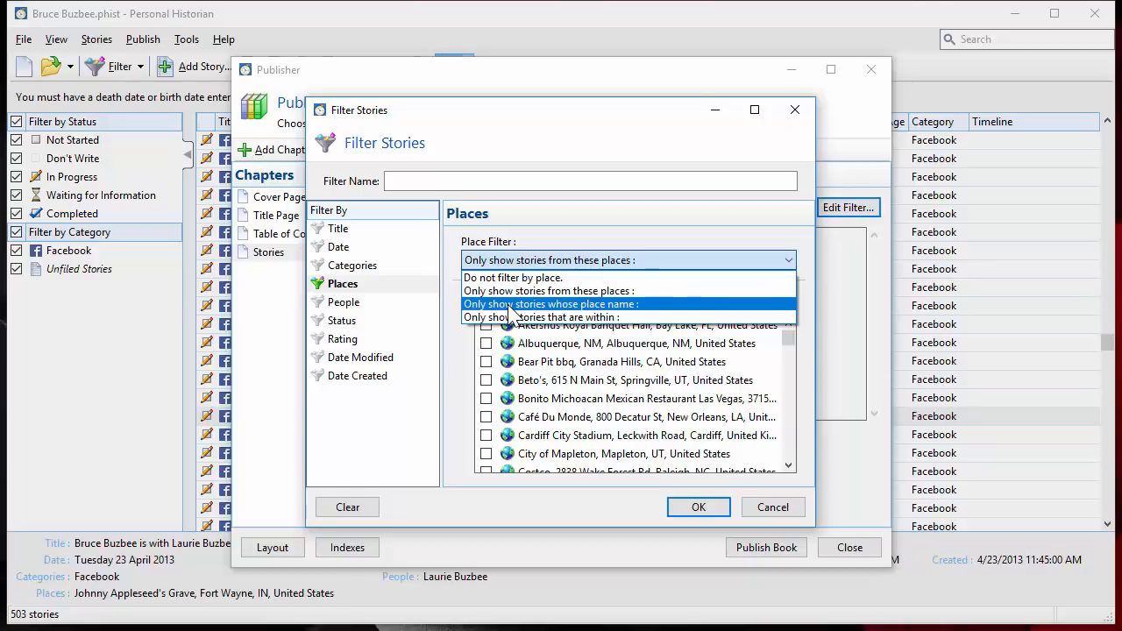
click(513, 306)
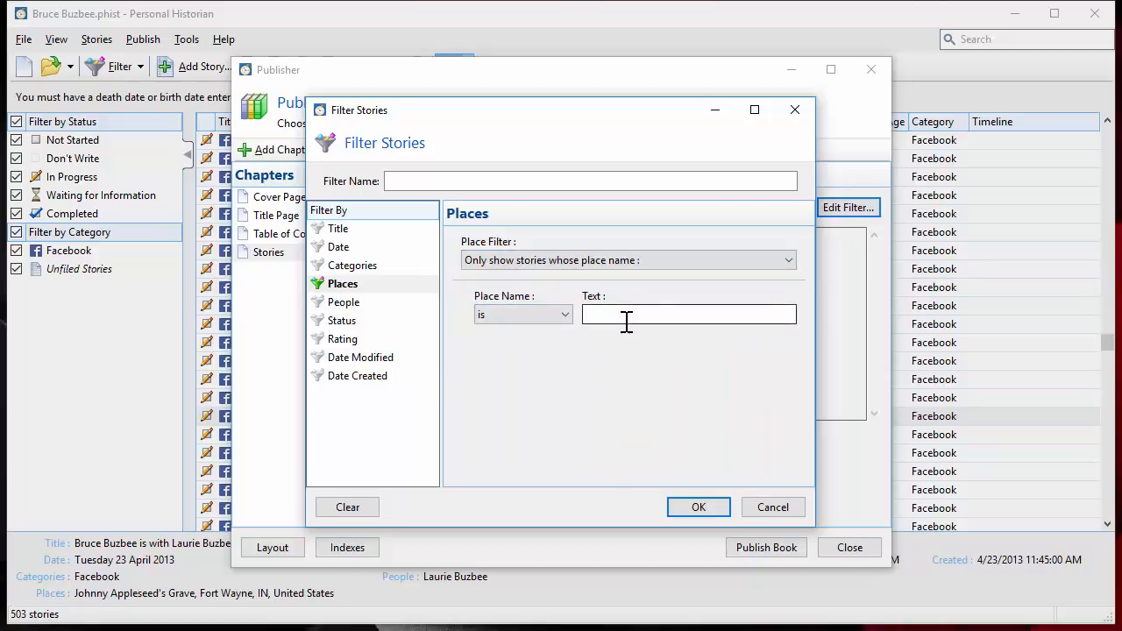
click(576, 261)
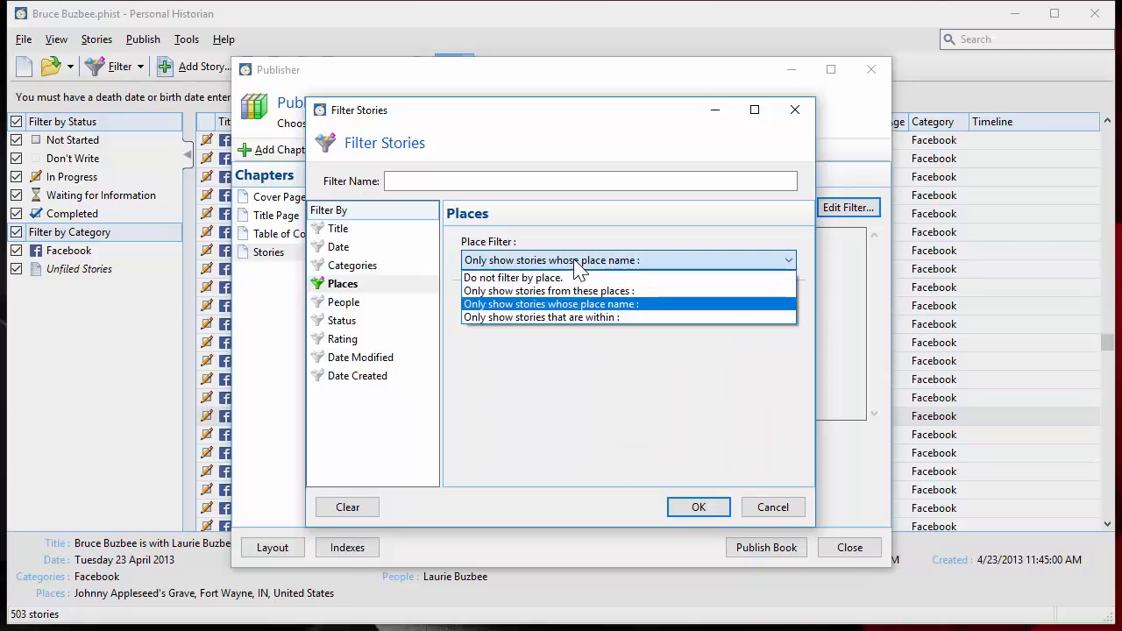
click(568, 321)
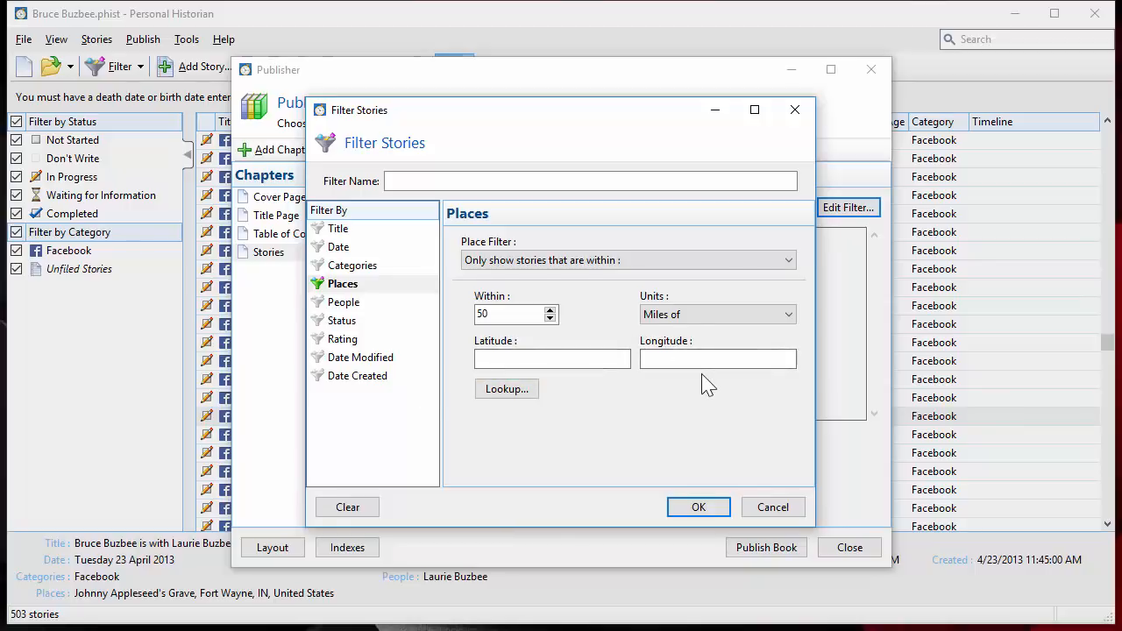
click(647, 263)
click(647, 279)
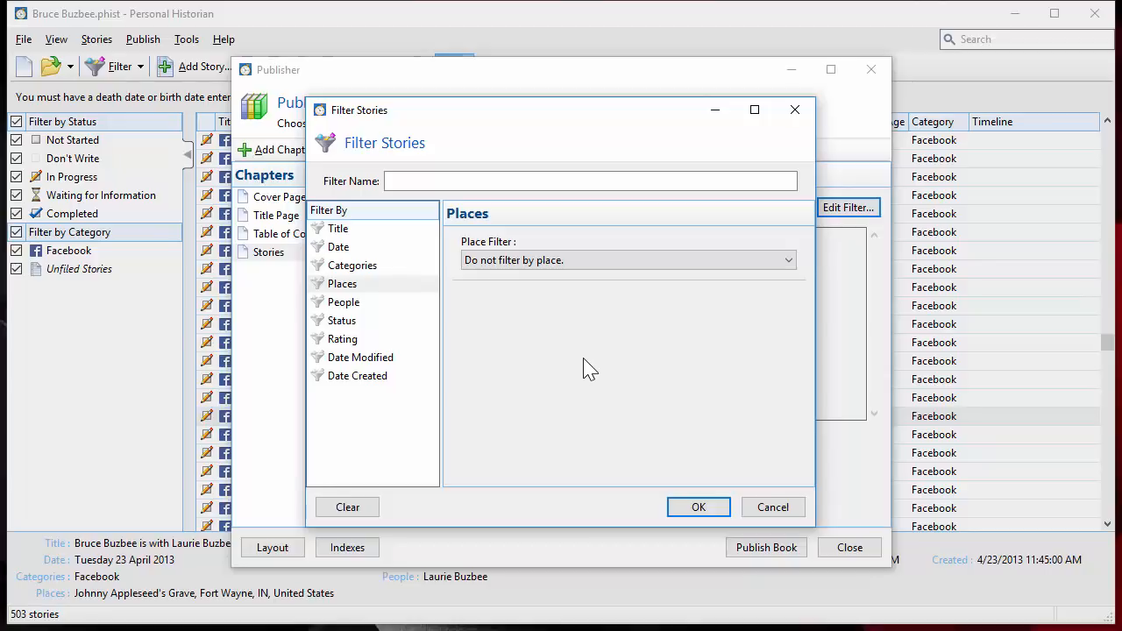
Filter the Stories chapter by people to include only stories with the third daughter listed, and apply the filter
click(358, 307)
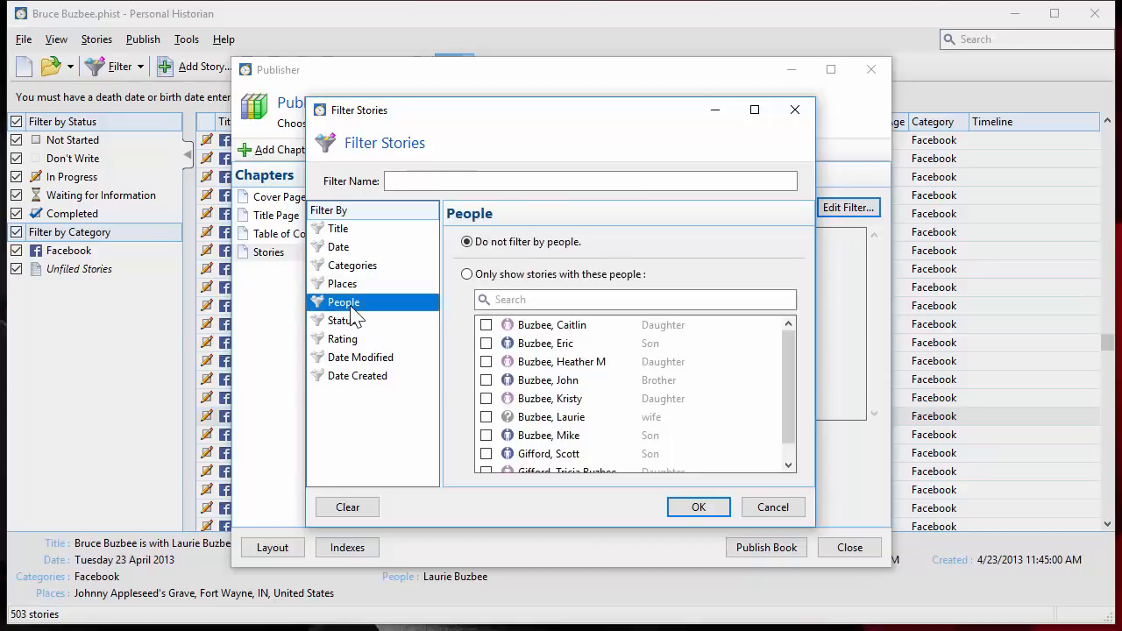
click(472, 277)
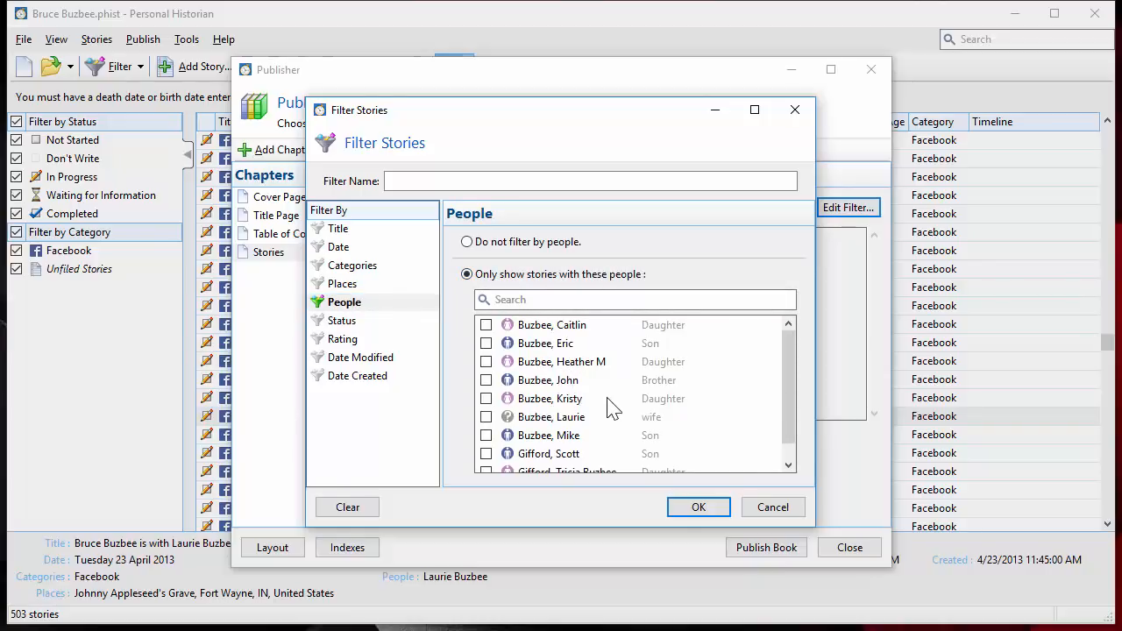
click(486, 399)
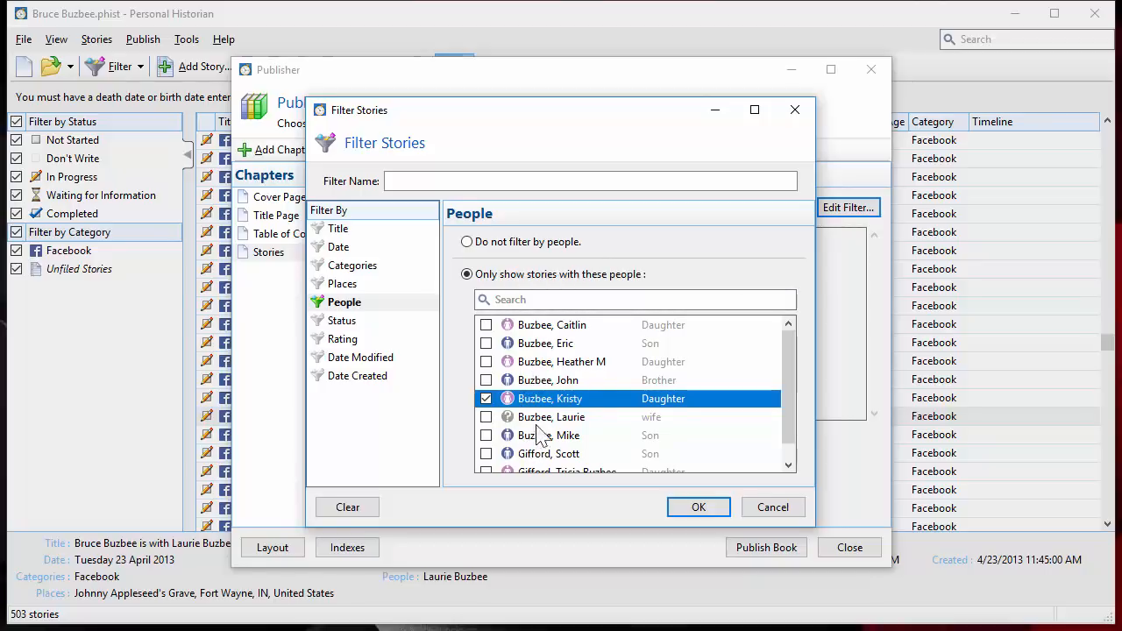
click(693, 507)
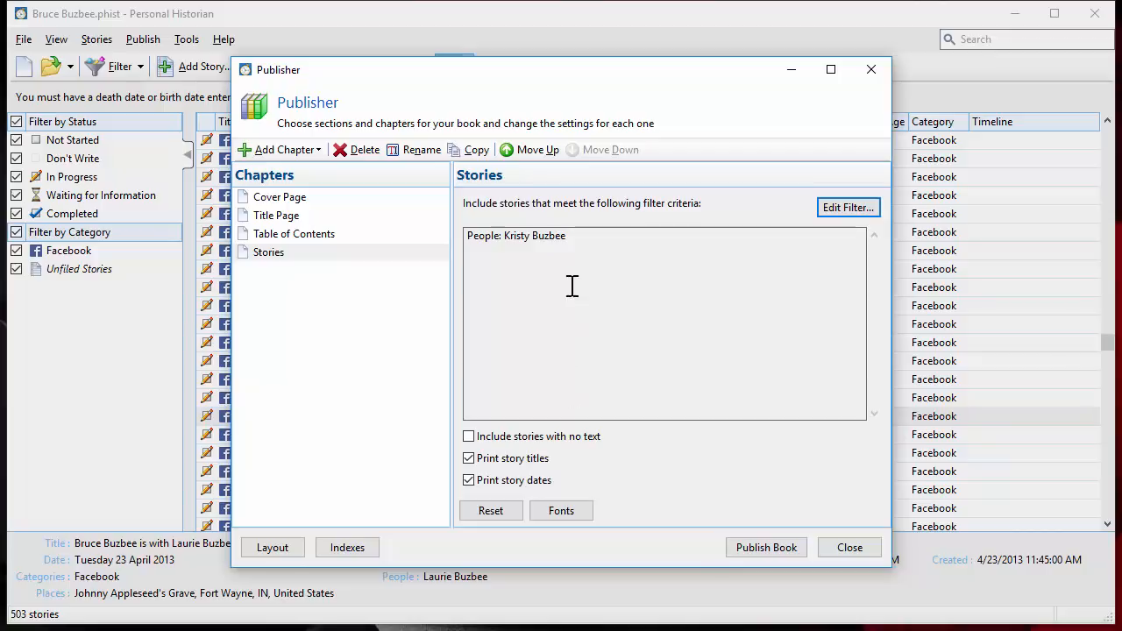
Publish the filtered book and enlarge the report viewer window to fill most of the screen
click(775, 551)
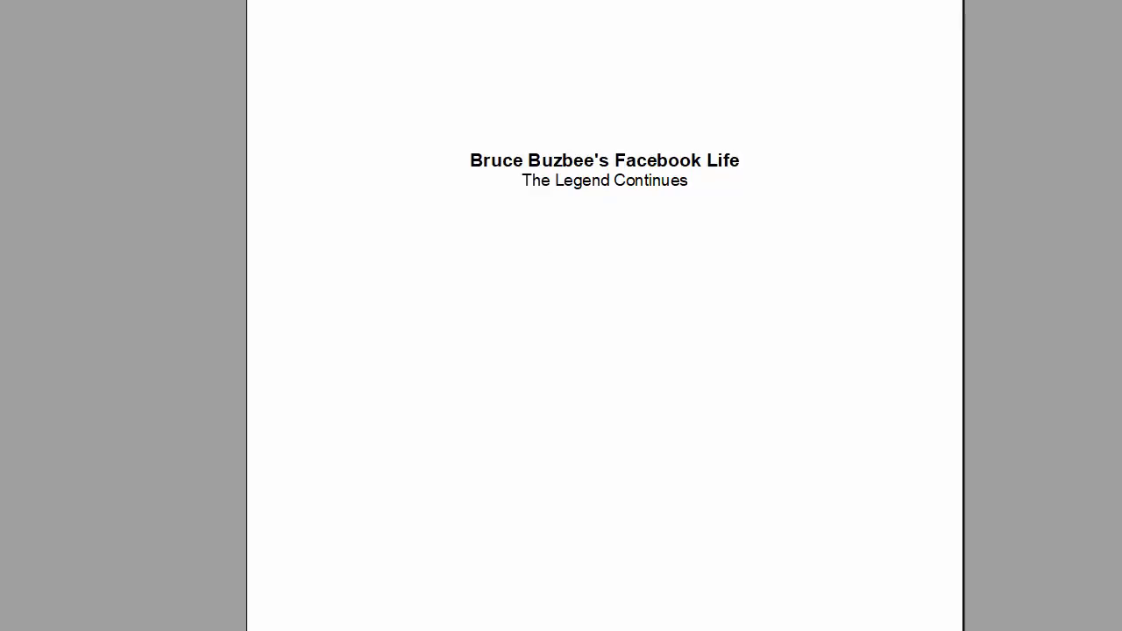
scroll(605, 316, down, 5)
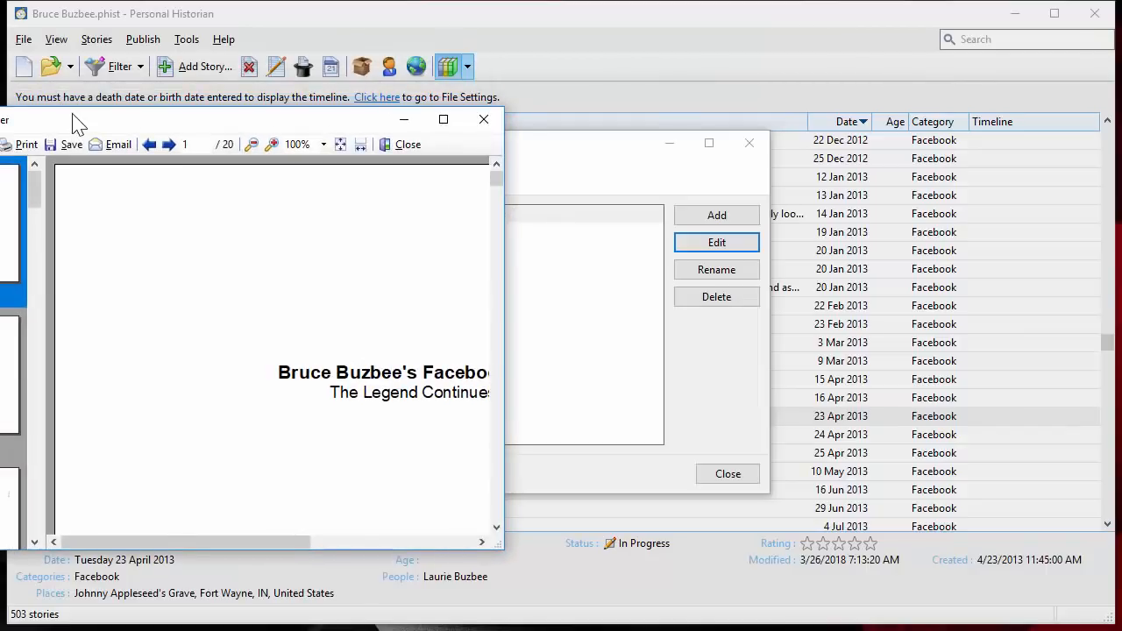
drag(92, 120, 165, 27)
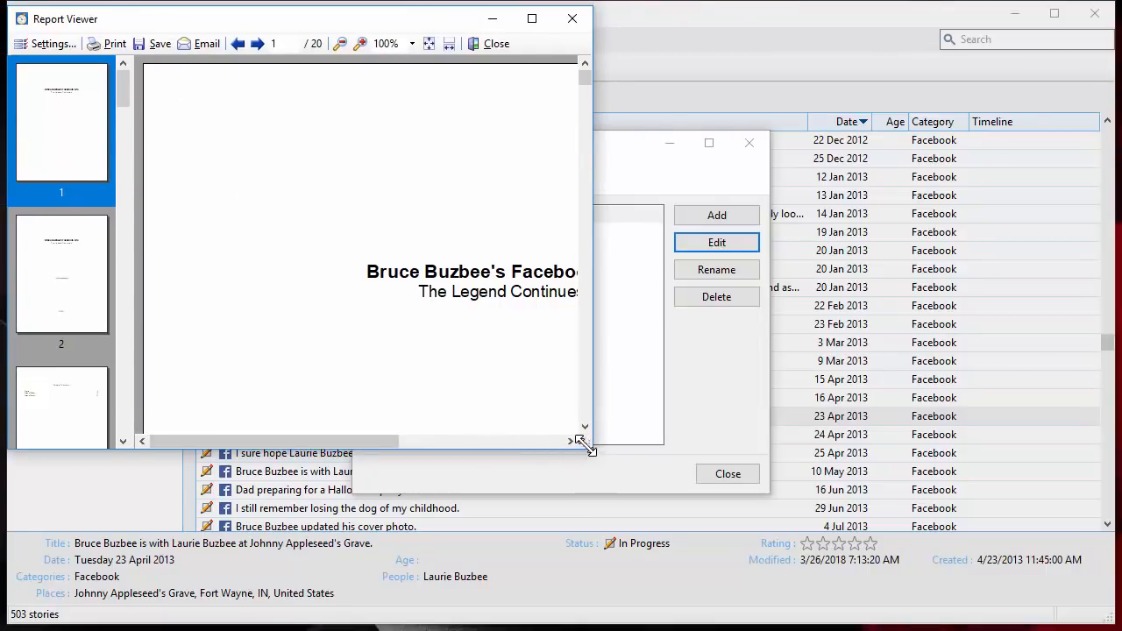
drag(591, 448, 1096, 625)
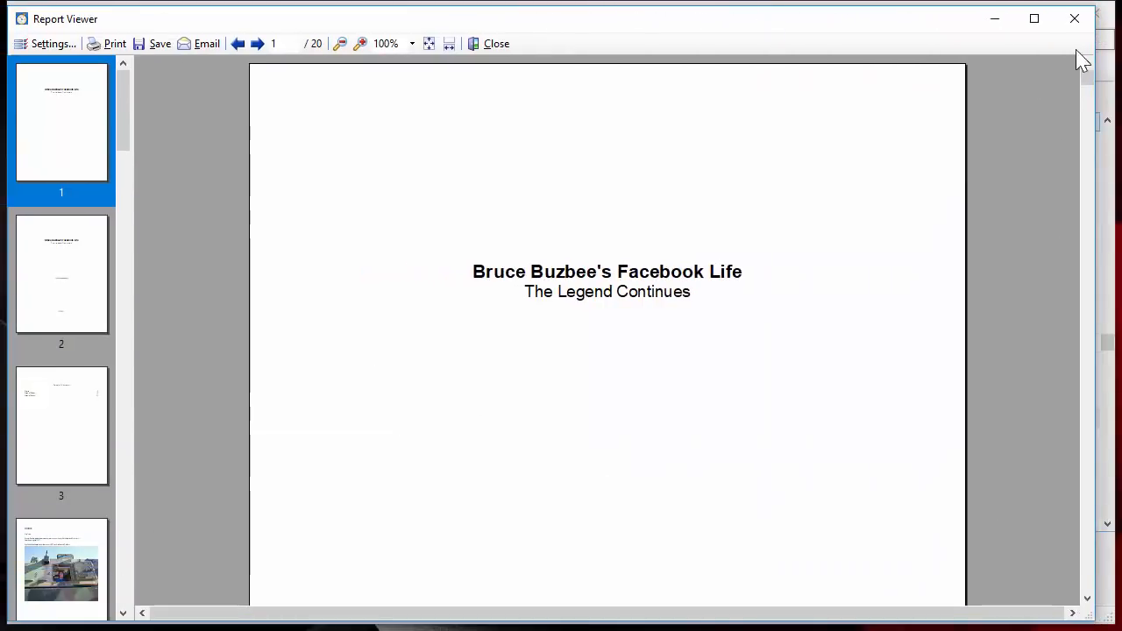
Look through the published book from first page to last and back, then close the report and the book list
drag(1092, 79, 1069, 590)
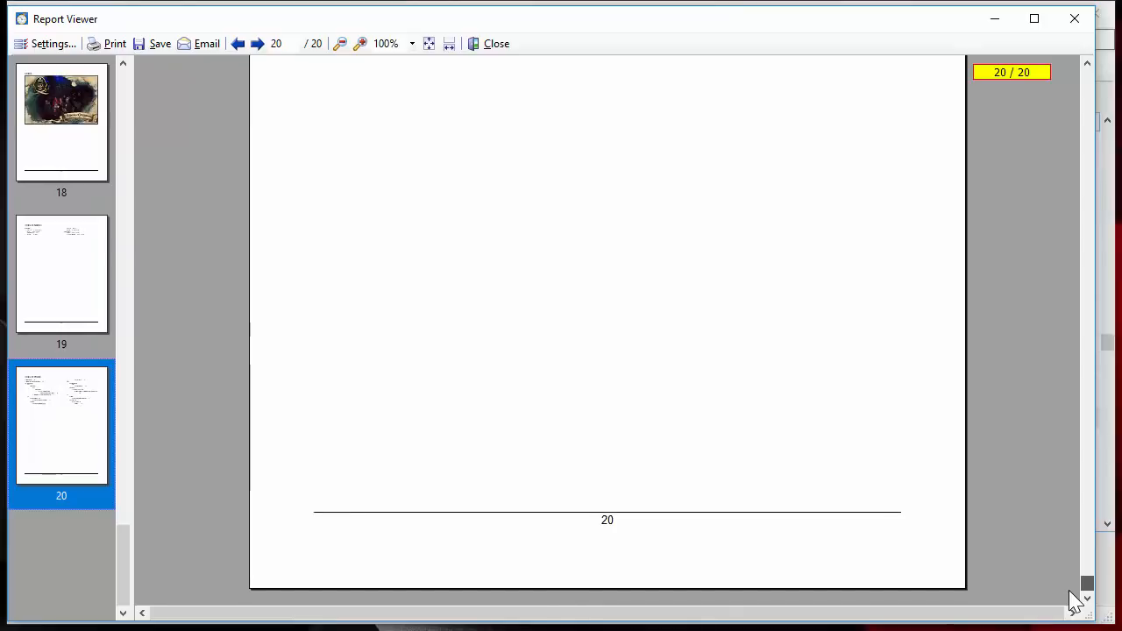
drag(1069, 590, 1093, 63)
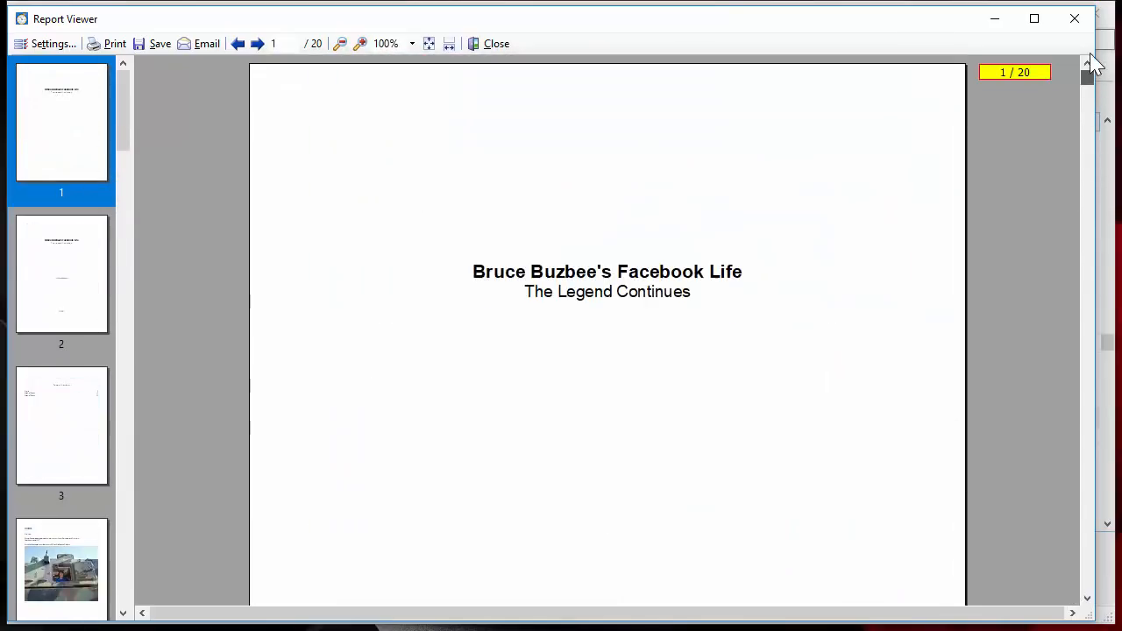
click(498, 44)
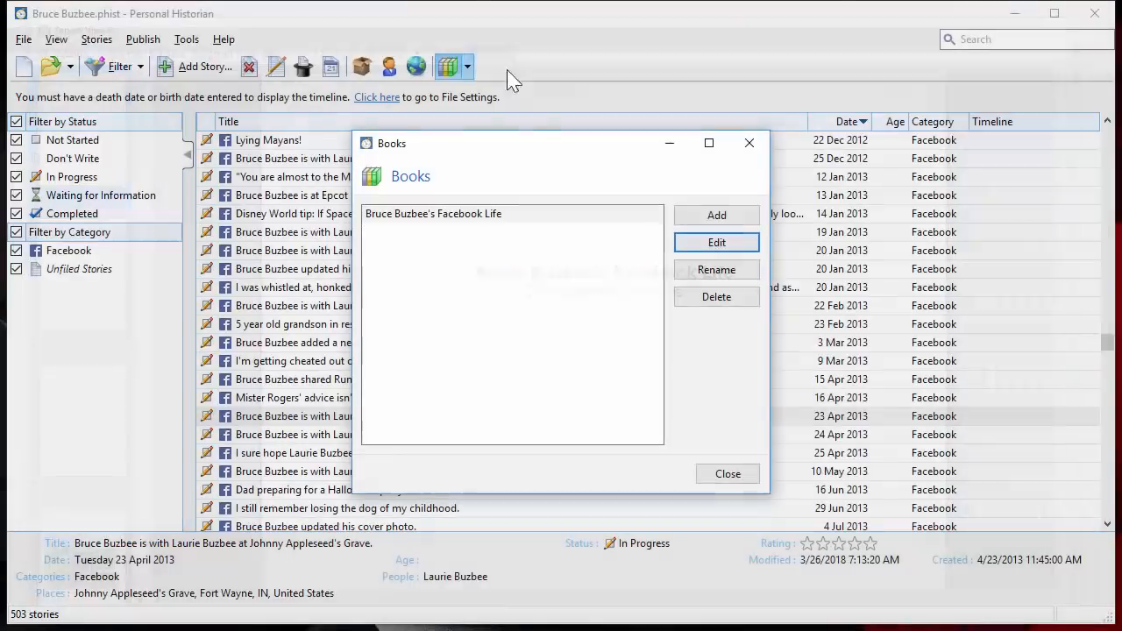
click(721, 476)
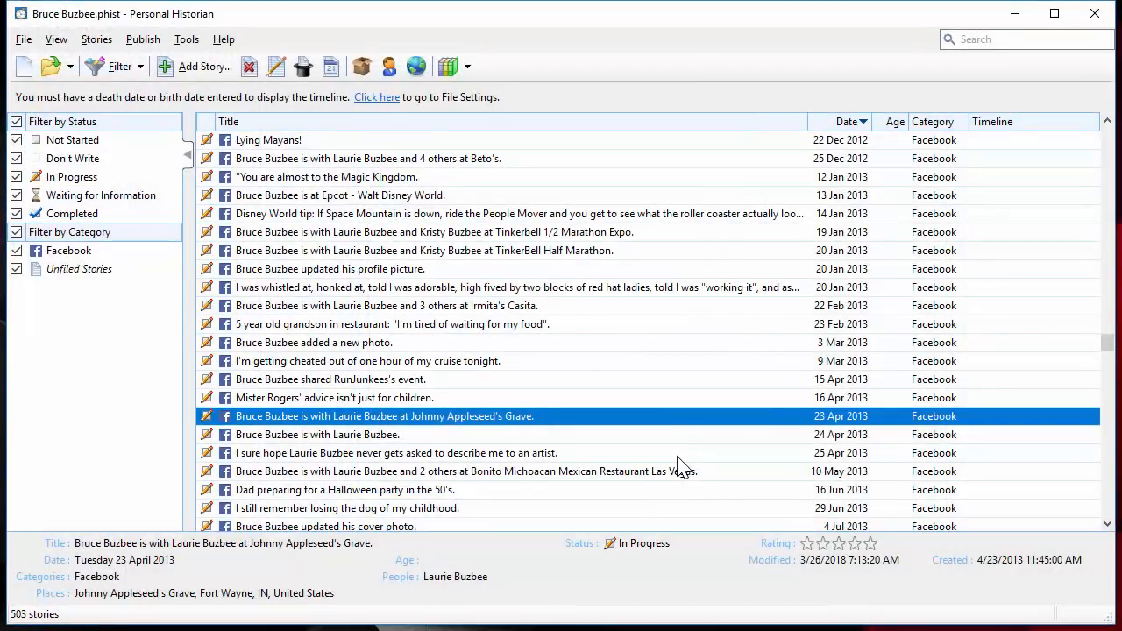